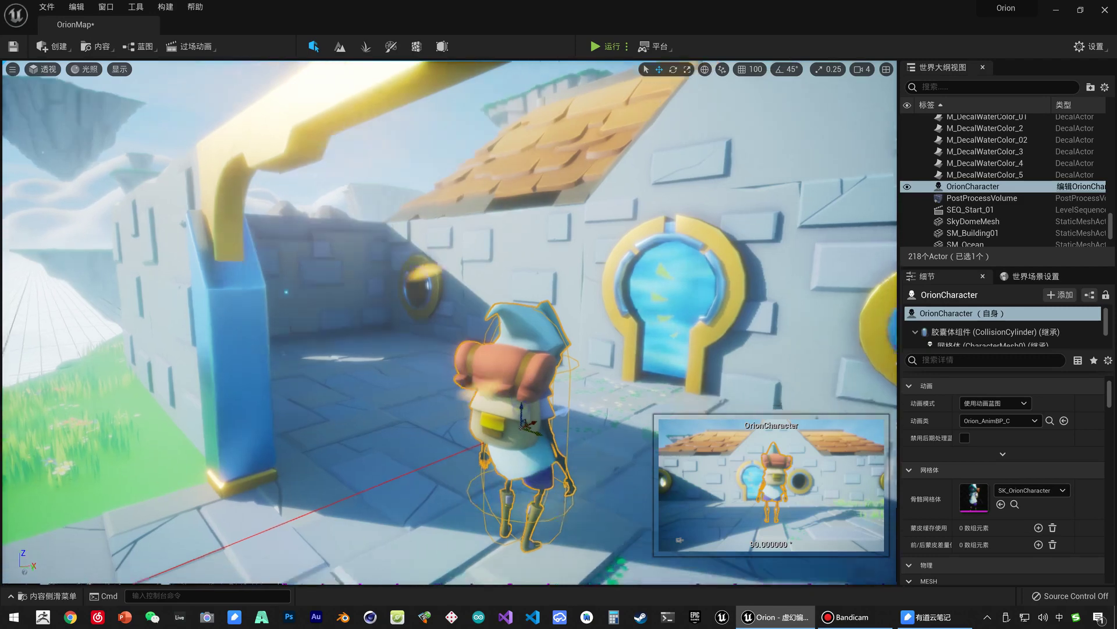
- Zoom the level viewport in toward the OrionCharacter standing in front of the wall
scroll(527, 411, "up", 5)
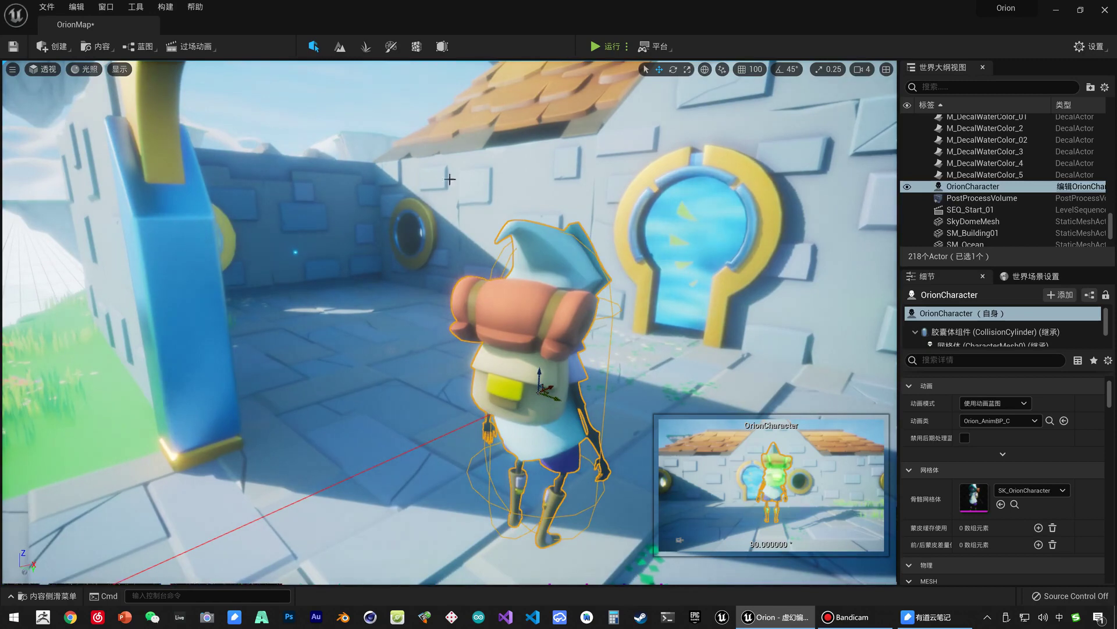
- Open the OrionCharacter Blueprint, select its Mesh component, and open SK_OrionCharacter in the mesh editor
double_click(542, 394)
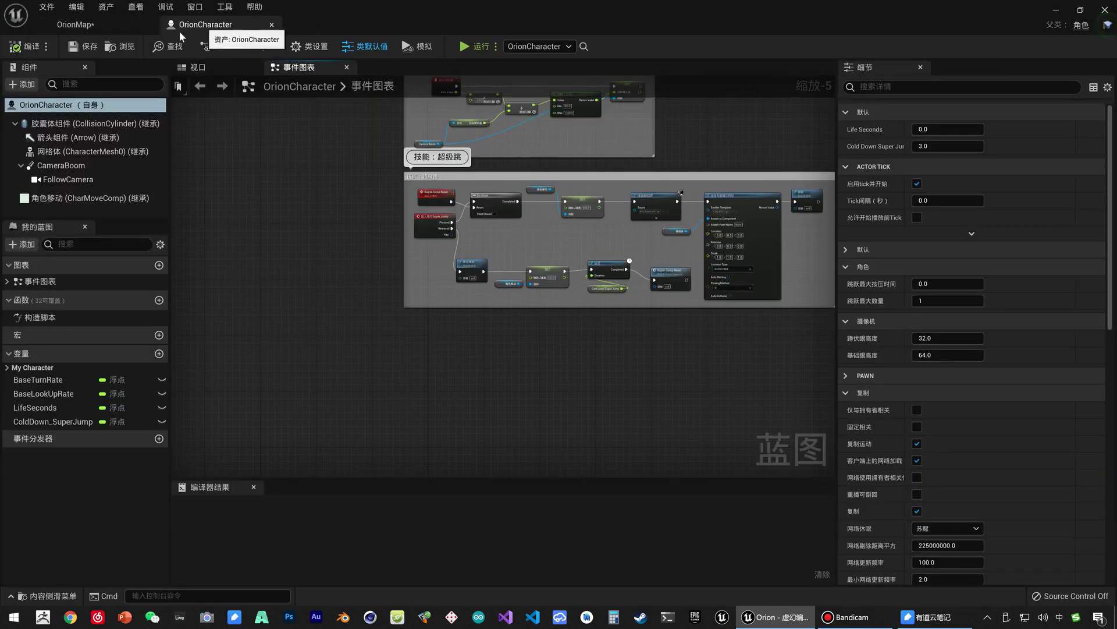
left_click(64, 153)
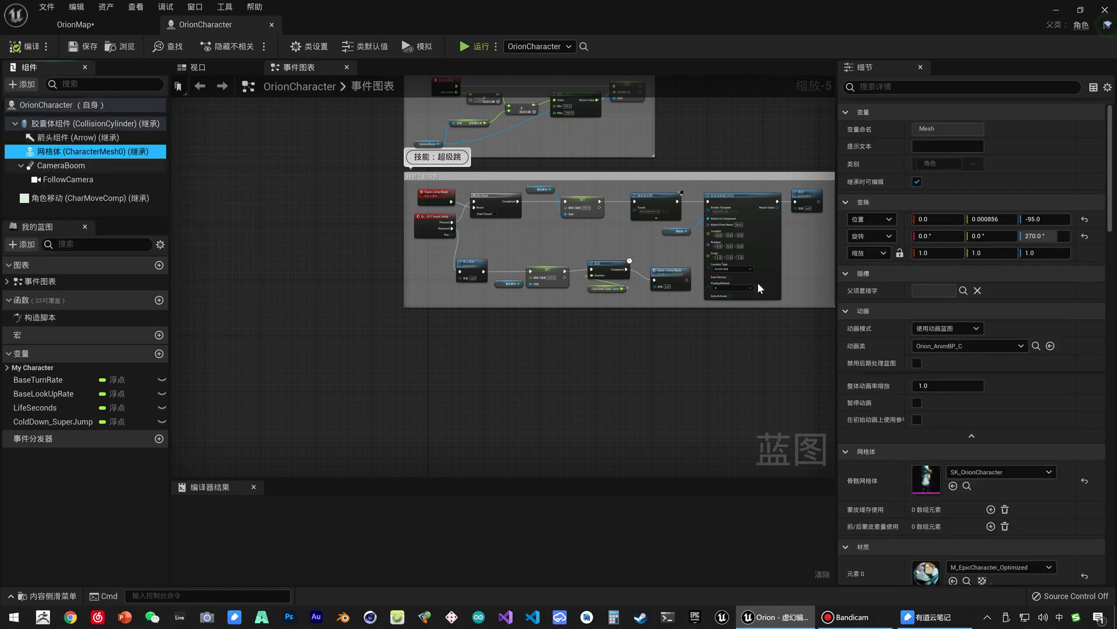
double_click(927, 481)
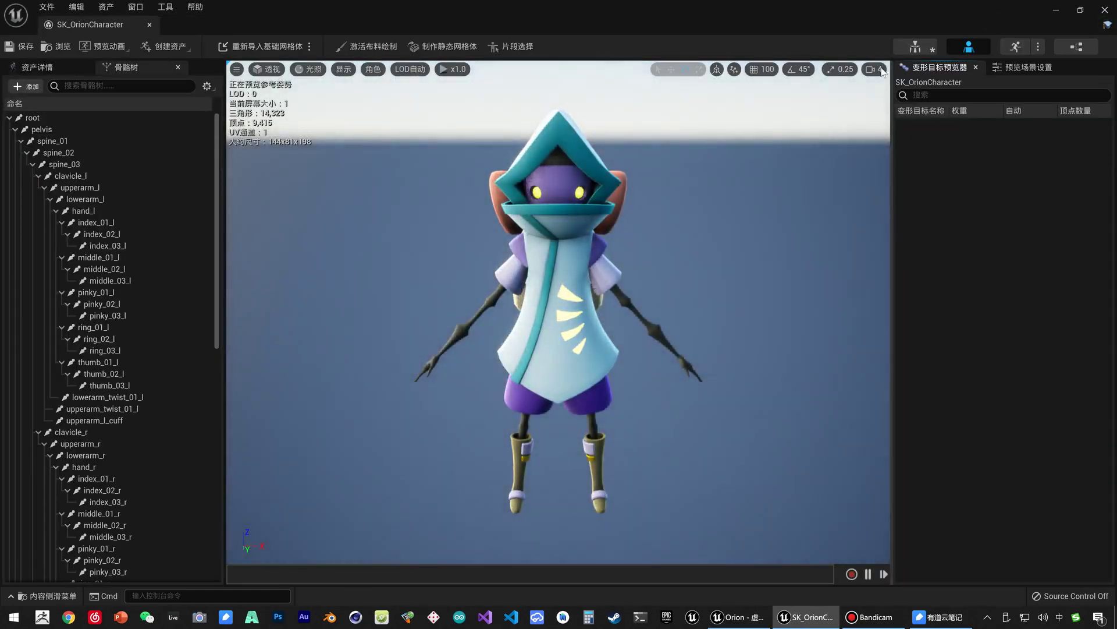
- Browse the Skeleton, Mesh and Animation modes, then open the Orion_InteractQuick animation
left_click(915, 48)
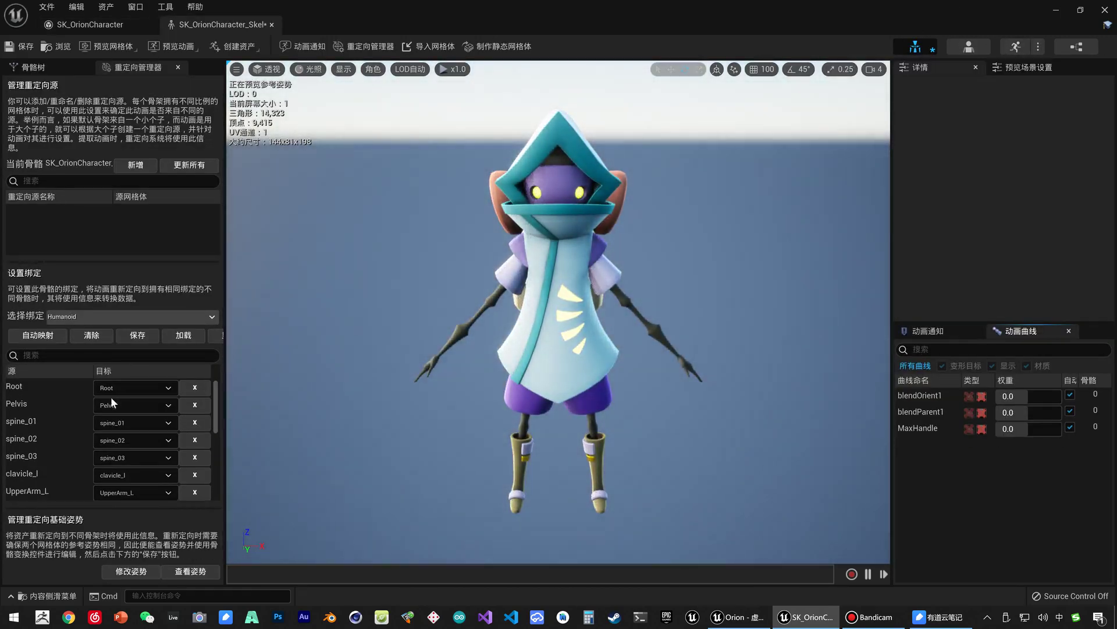
left_click(966, 48)
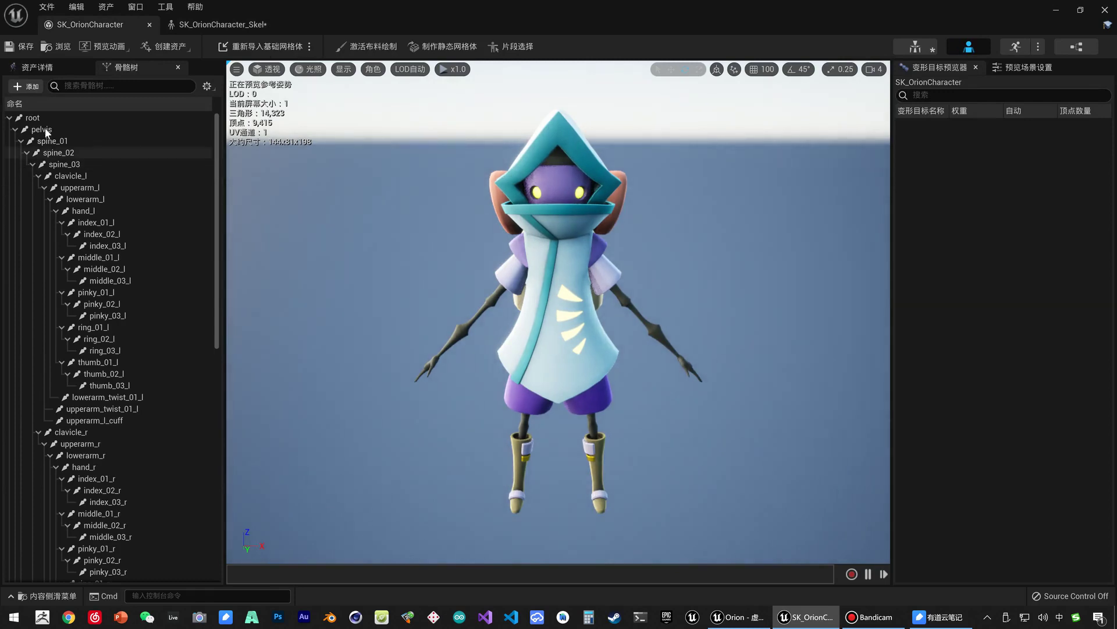
left_click(1005, 47)
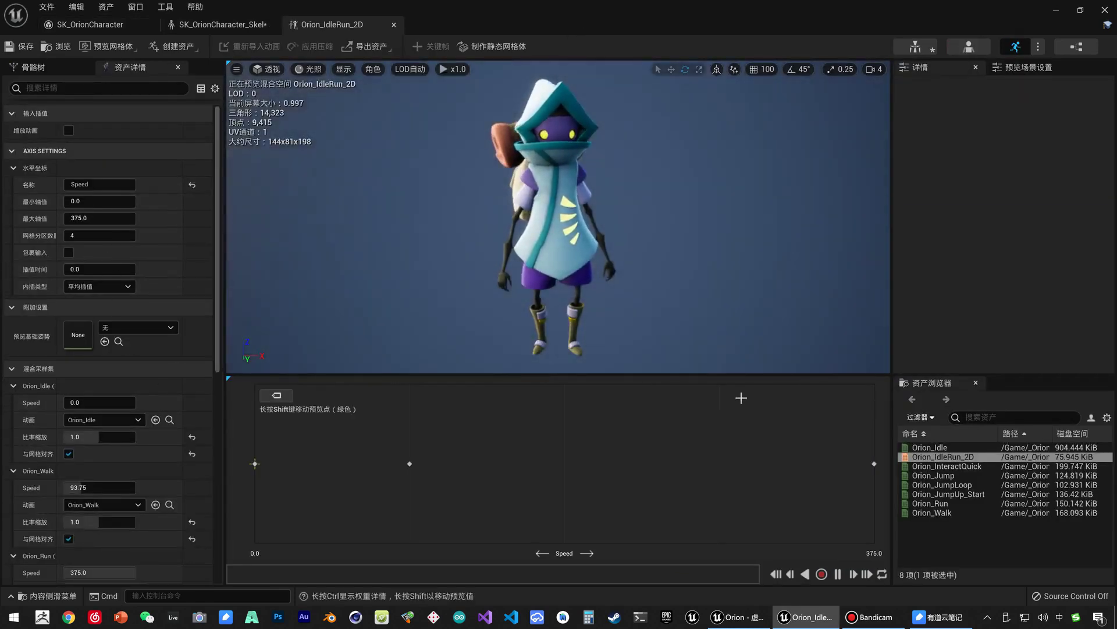
left_click(970, 467)
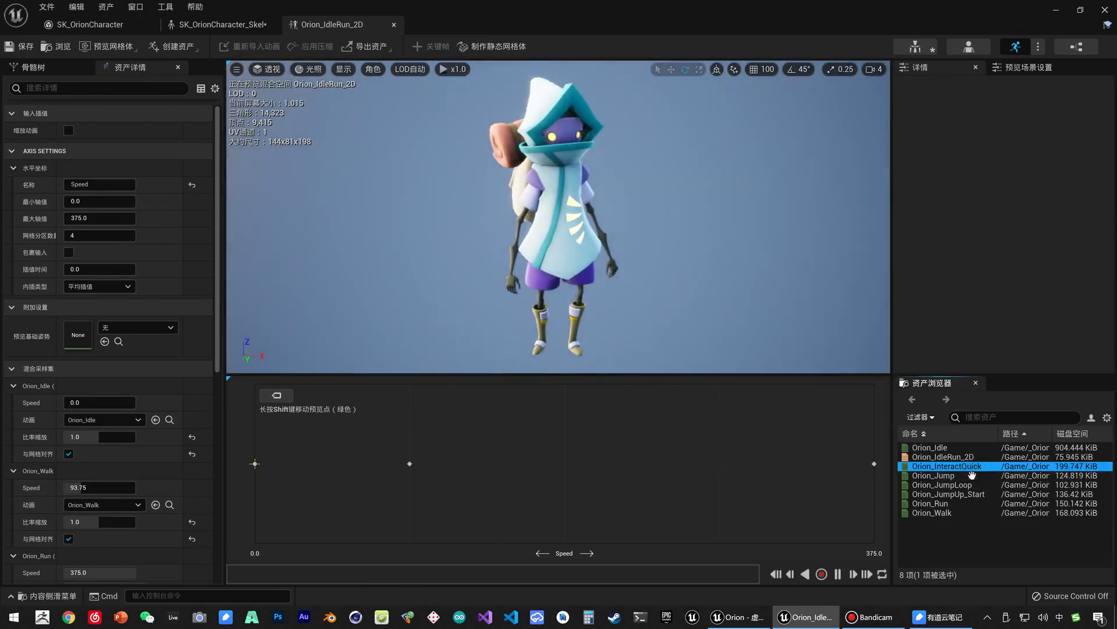
mouse_move(984, 466)
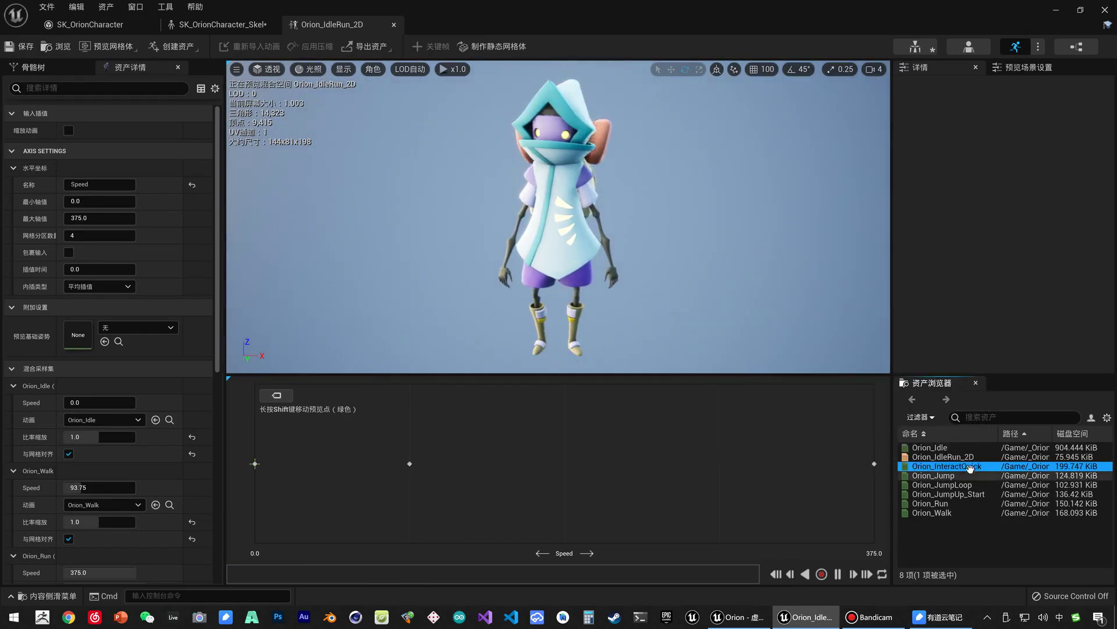
double_click(970, 466)
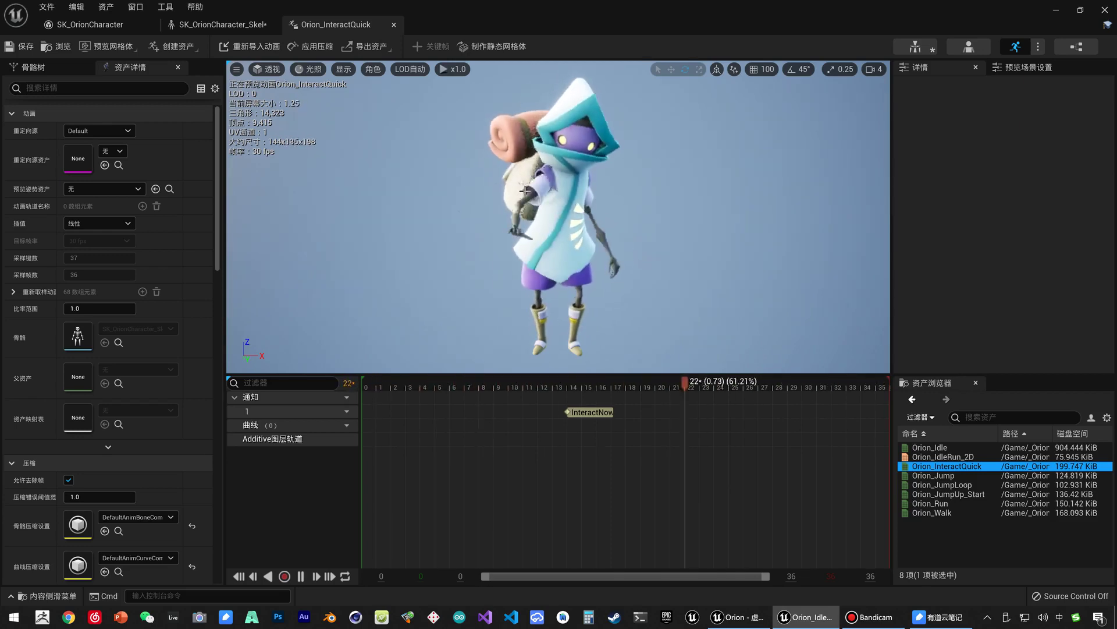
- Switch to Blueprint mode to show Orion_AnimBP's Default state machine with Idle/Run and jump states
left_click(1074, 48)
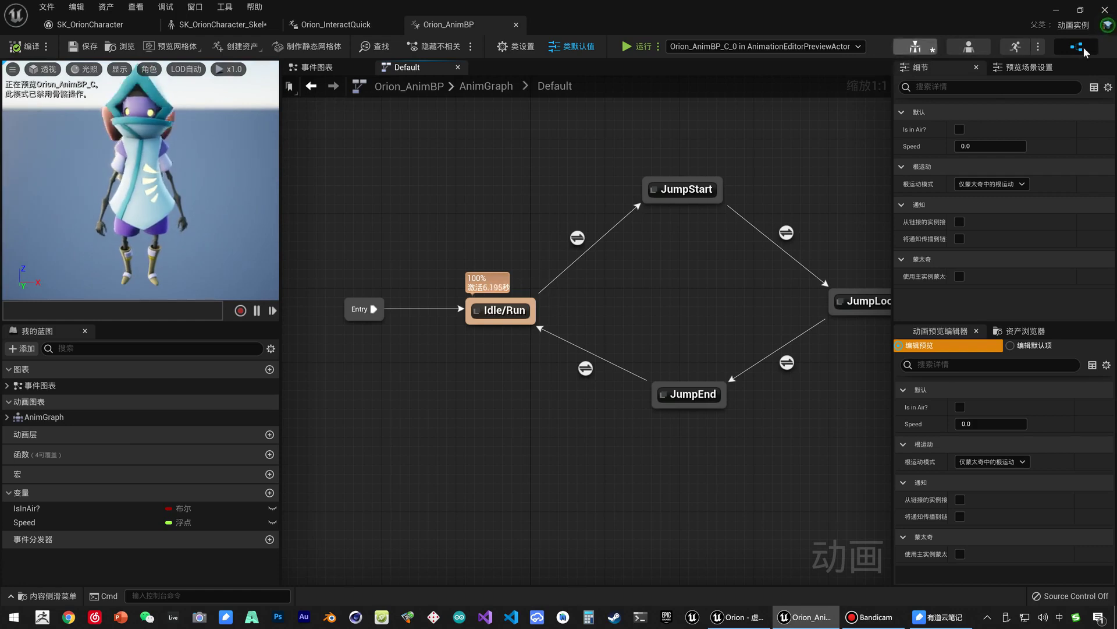
double_click(54, 386)
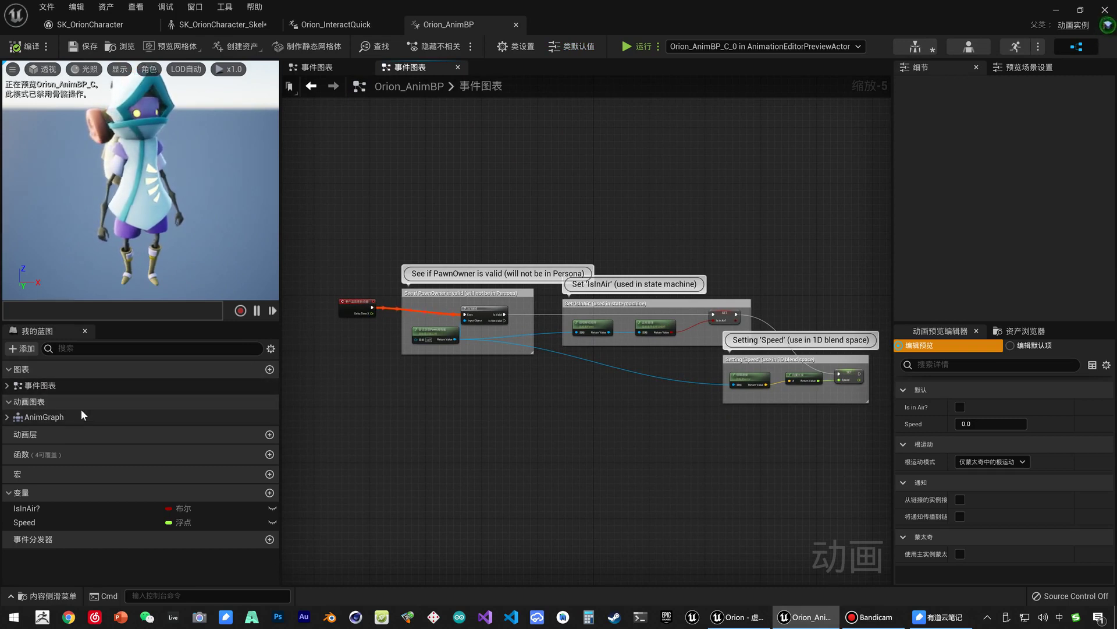
left_click(32, 525)
left_click(43, 510)
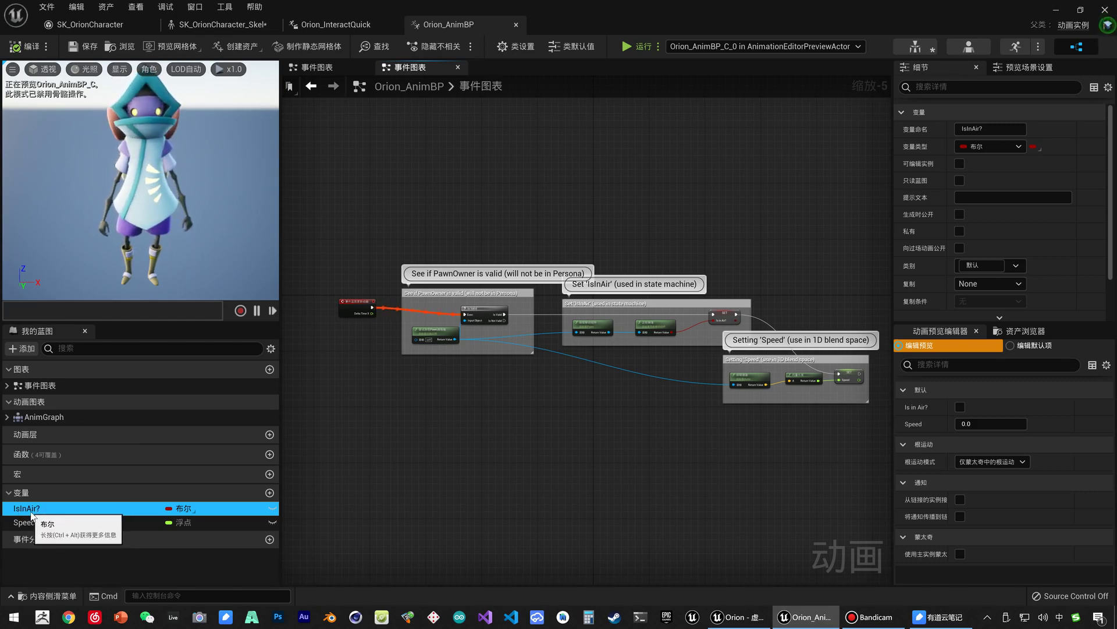
left_click(7, 417)
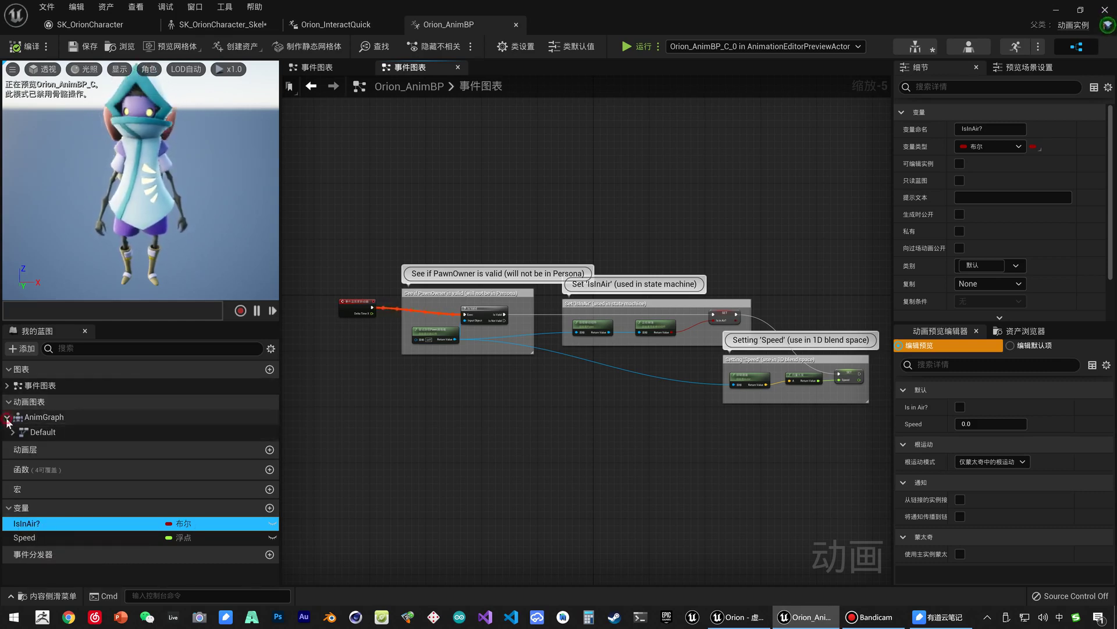
left_click(9, 403)
left_click(8, 403)
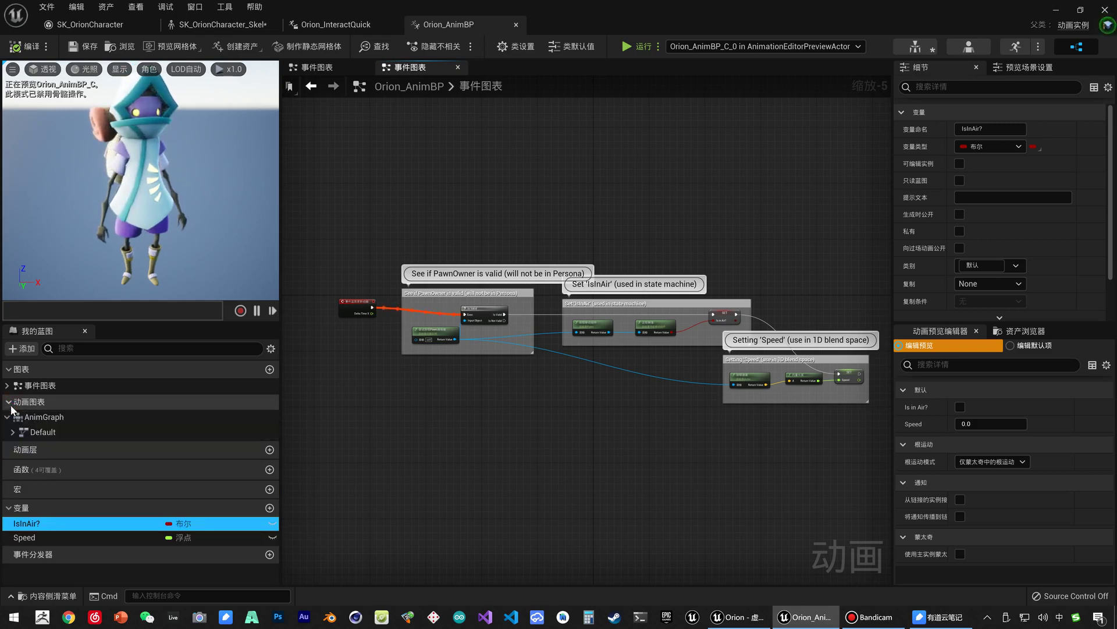
left_click(7, 417)
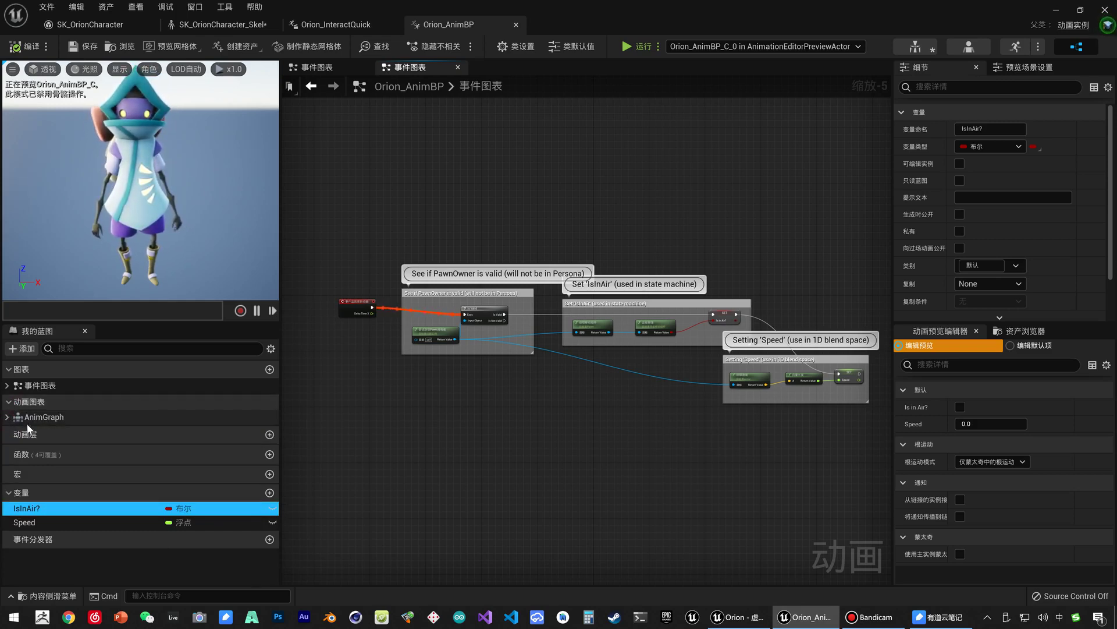
left_click(7, 417)
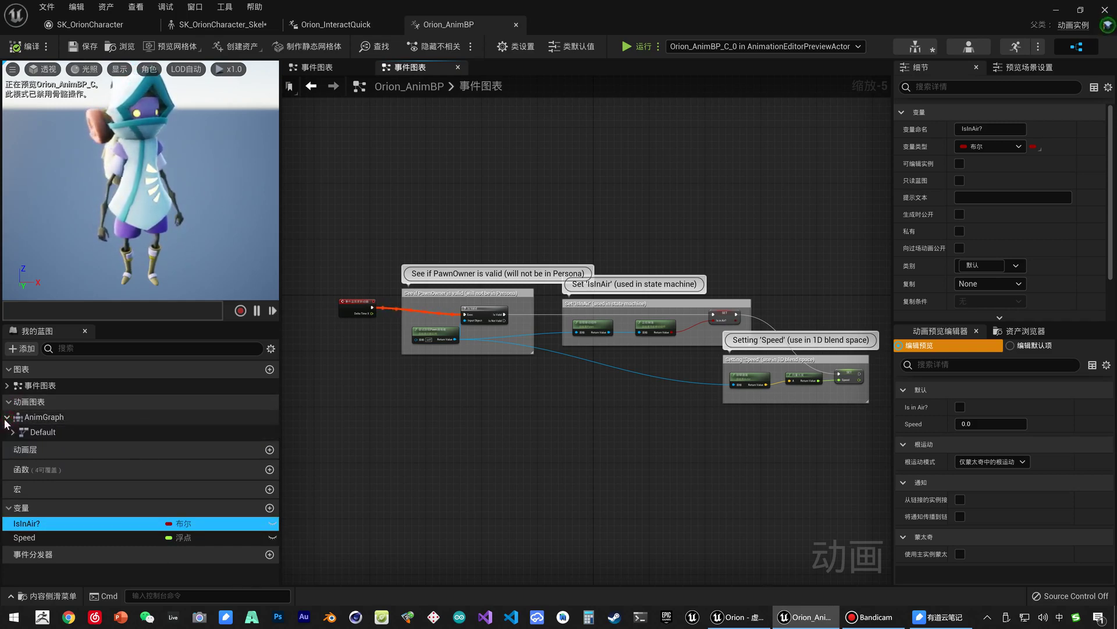
double_click(39, 431)
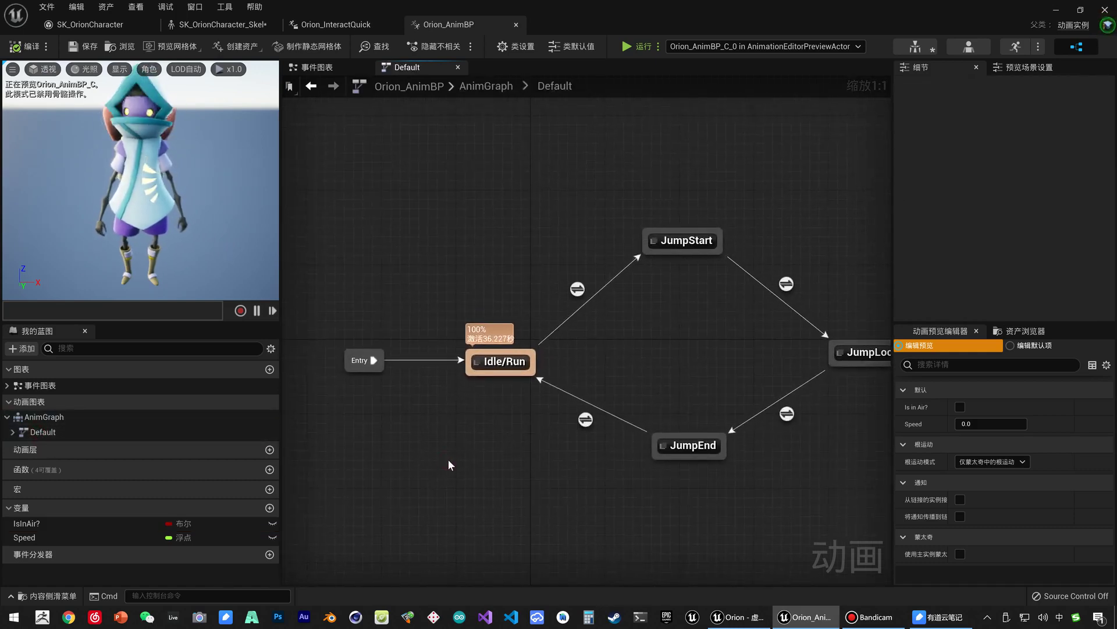
right_click_drag(489, 457, 478, 423)
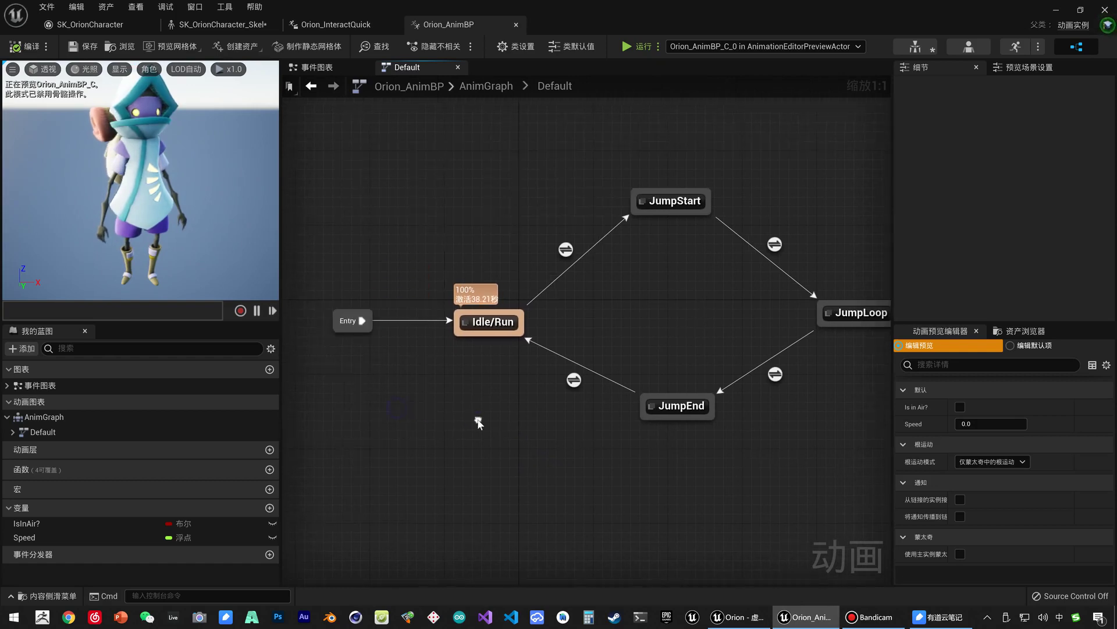
right_click_drag(405, 440, 412, 452)
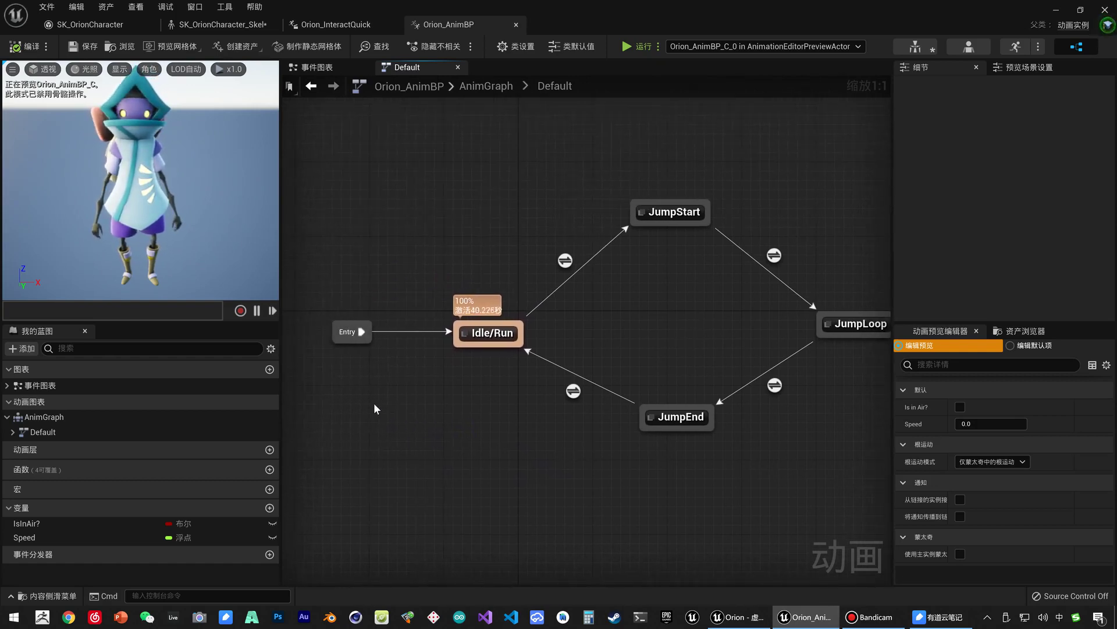
right_click_drag(470, 382, 358, 436)
left_click_drag(344, 443, 400, 376)
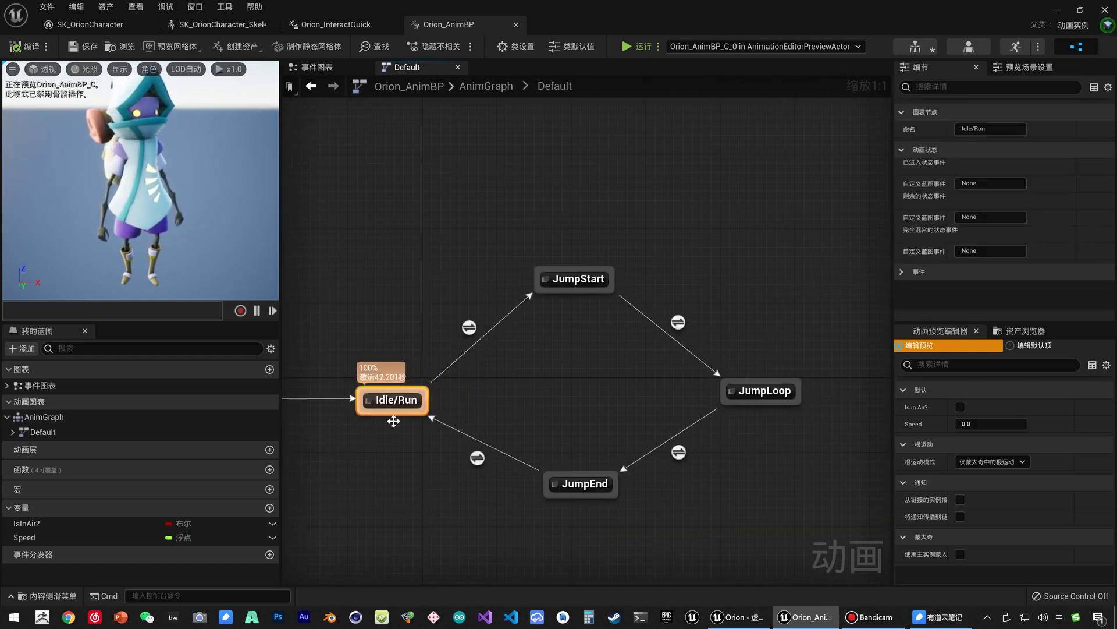
left_click(446, 390)
left_click_drag(546, 307, 600, 315)
left_click_drag(695, 364, 761, 407)
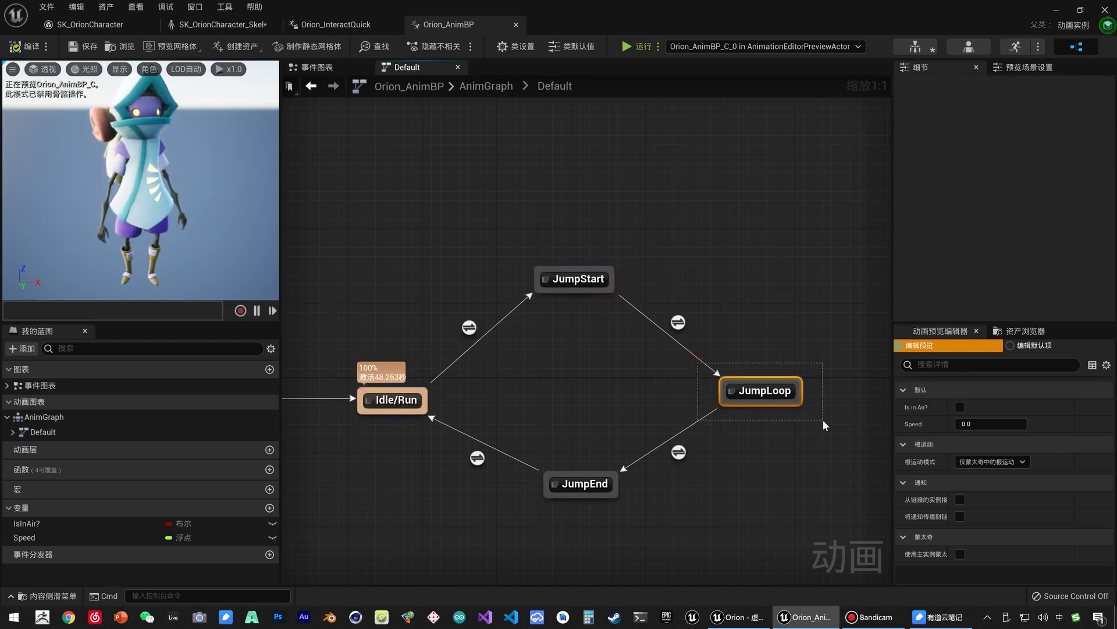
right_click_drag(796, 404, 807, 253)
left_click(779, 267)
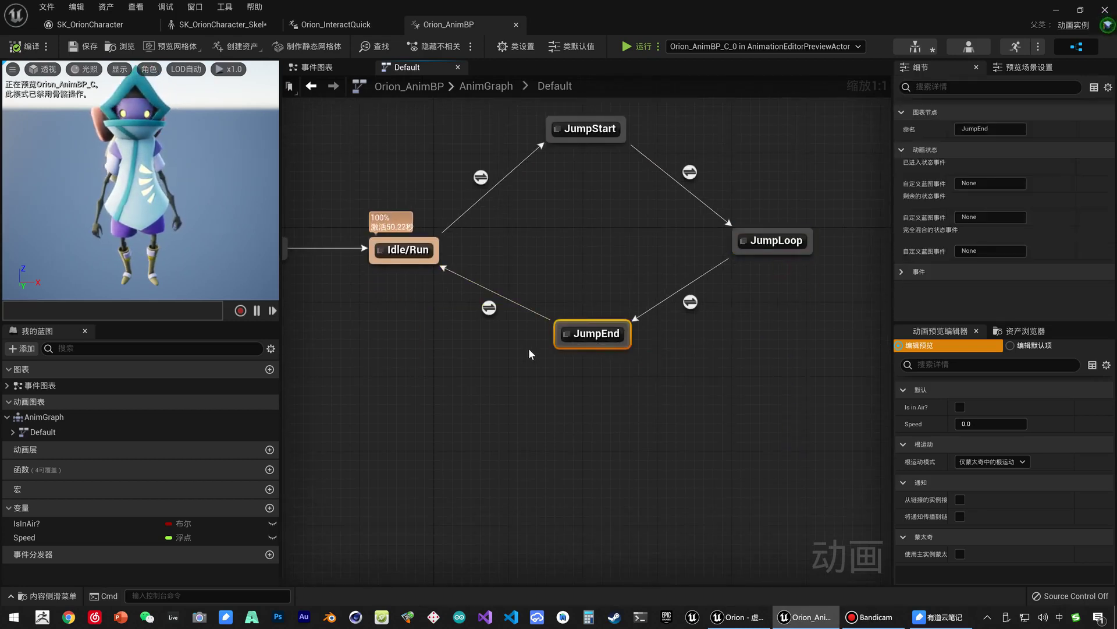
left_click(411, 298)
left_click_drag(393, 215, 341, 220)
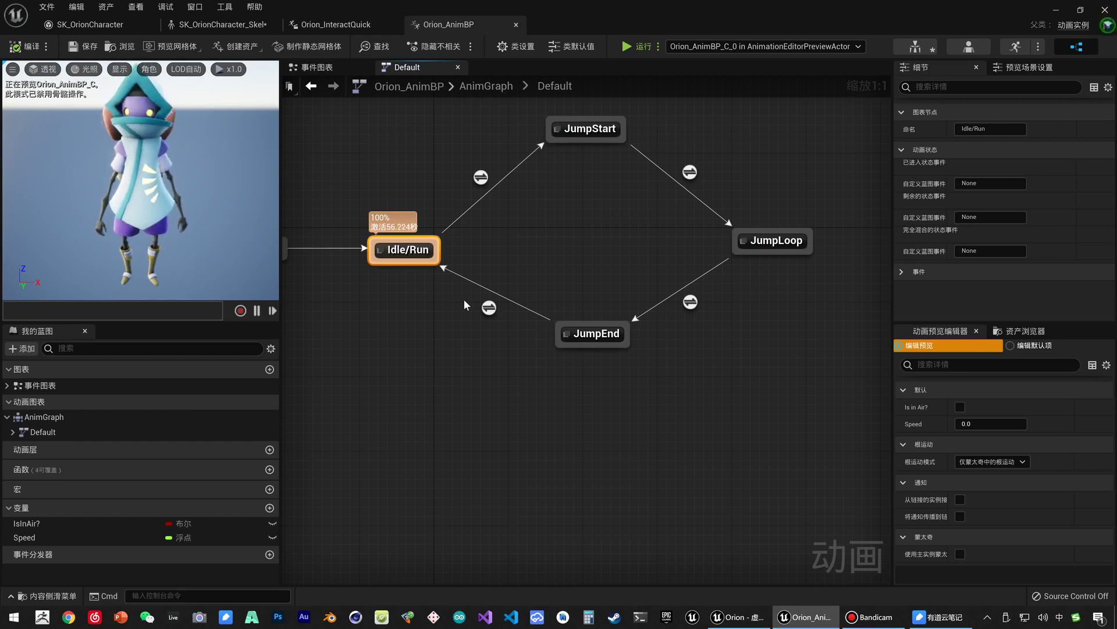
left_click_drag(367, 329, 427, 208)
key("Home")
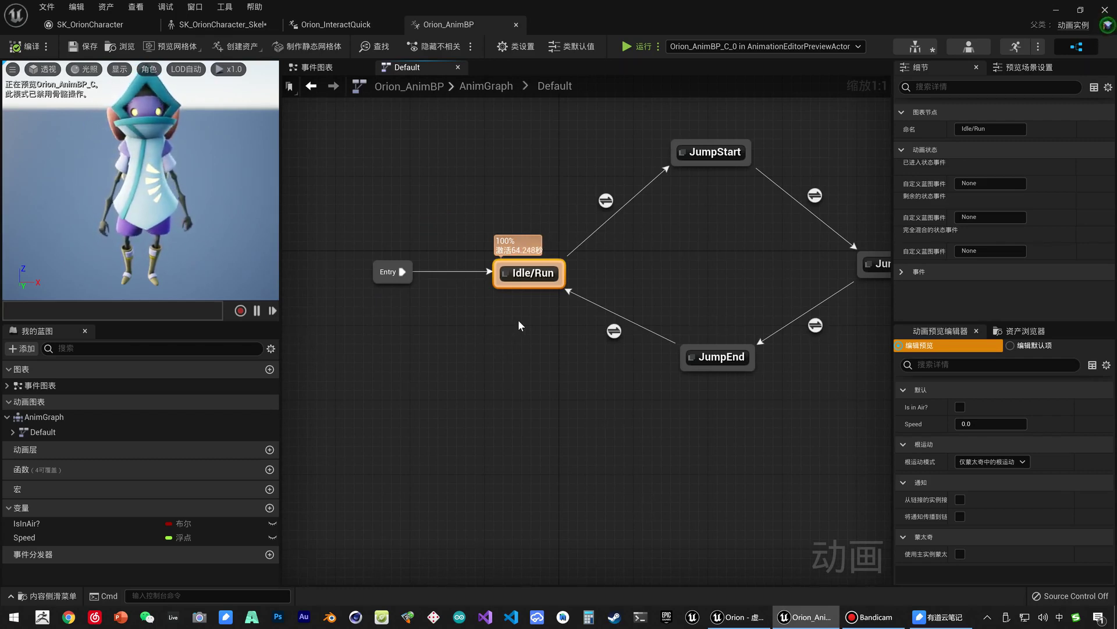
- Add a new state below Idle/Run in the Default state machine and glance inside its graph
right_click(508, 400)
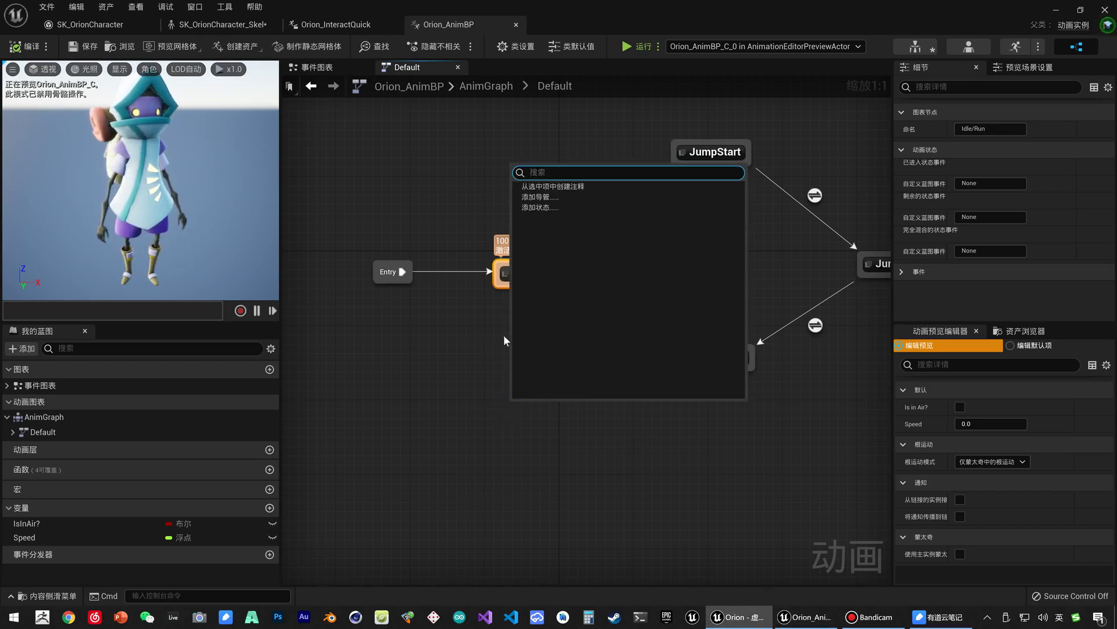
left_click(542, 212)
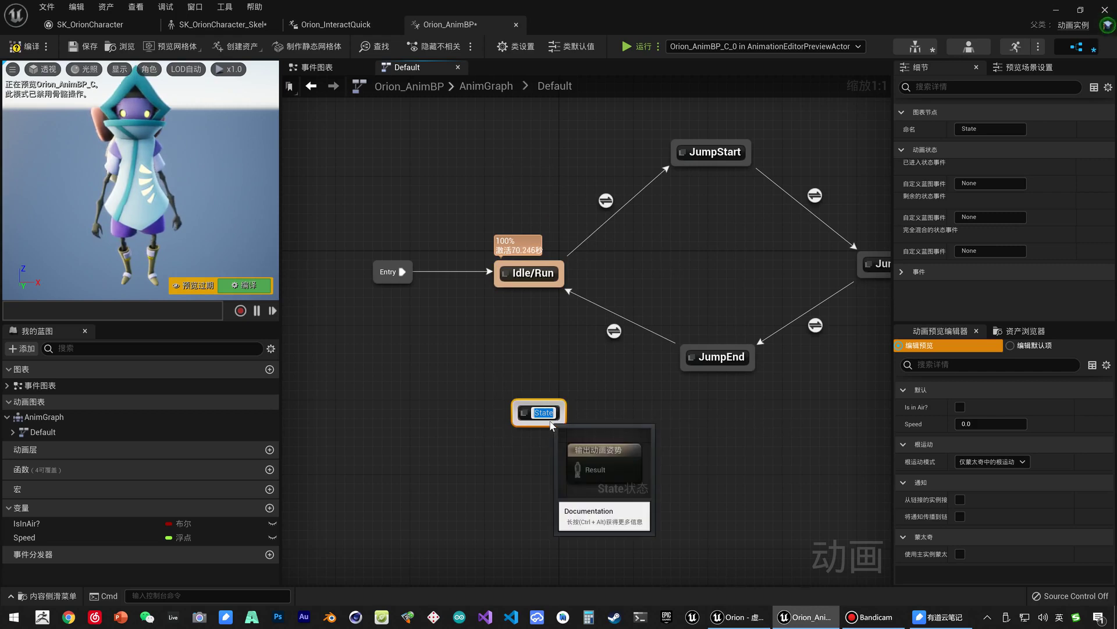
double_click(552, 412)
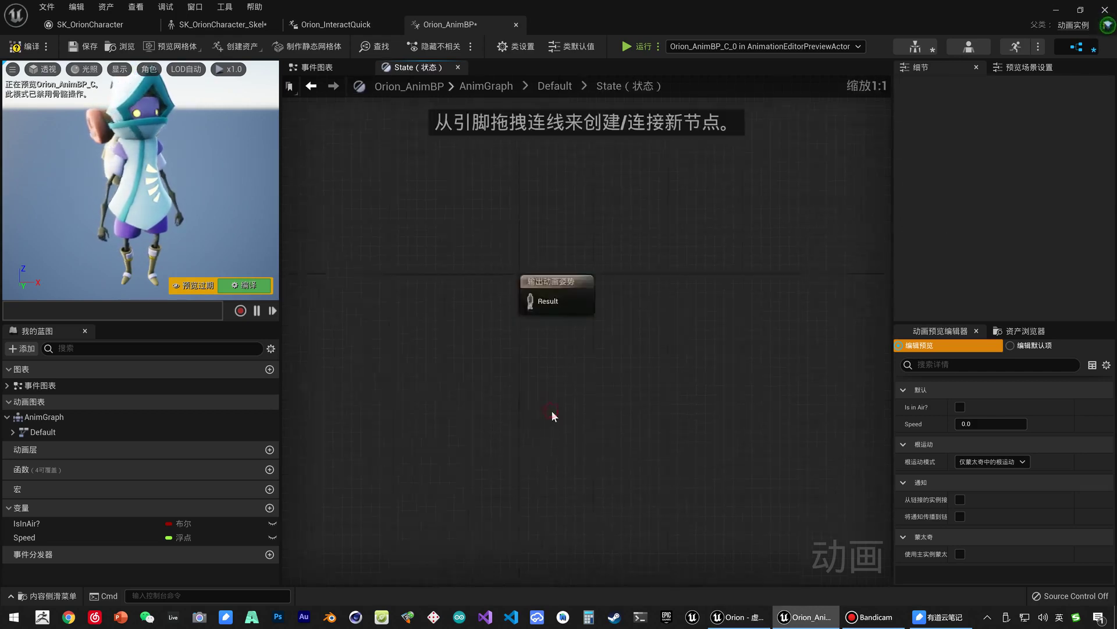
left_click(457, 67)
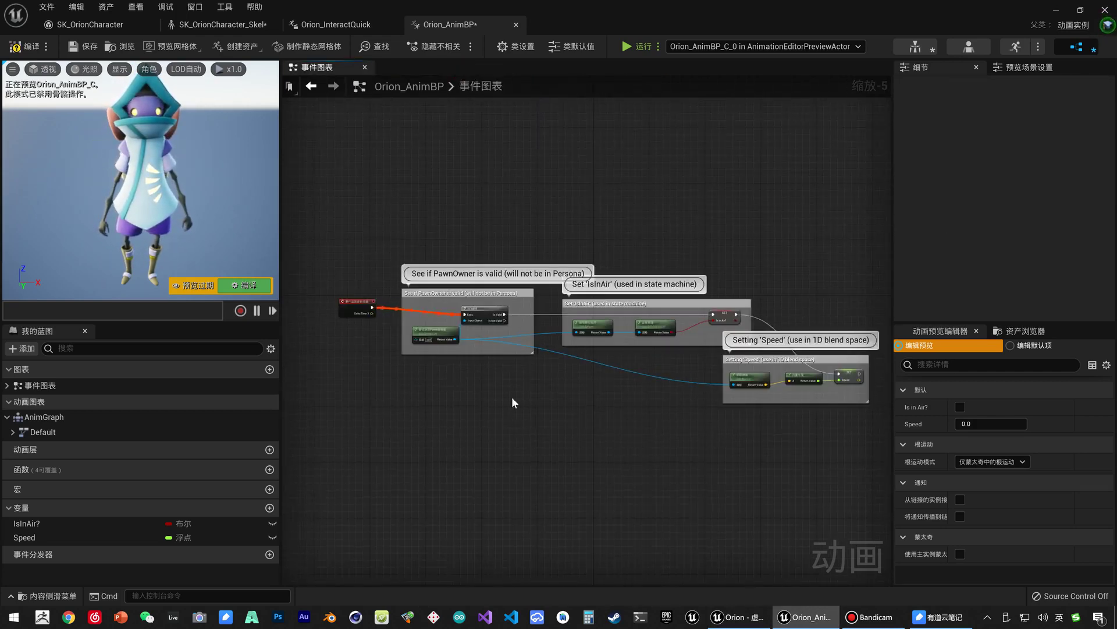
left_click(42, 432)
double_click(42, 432)
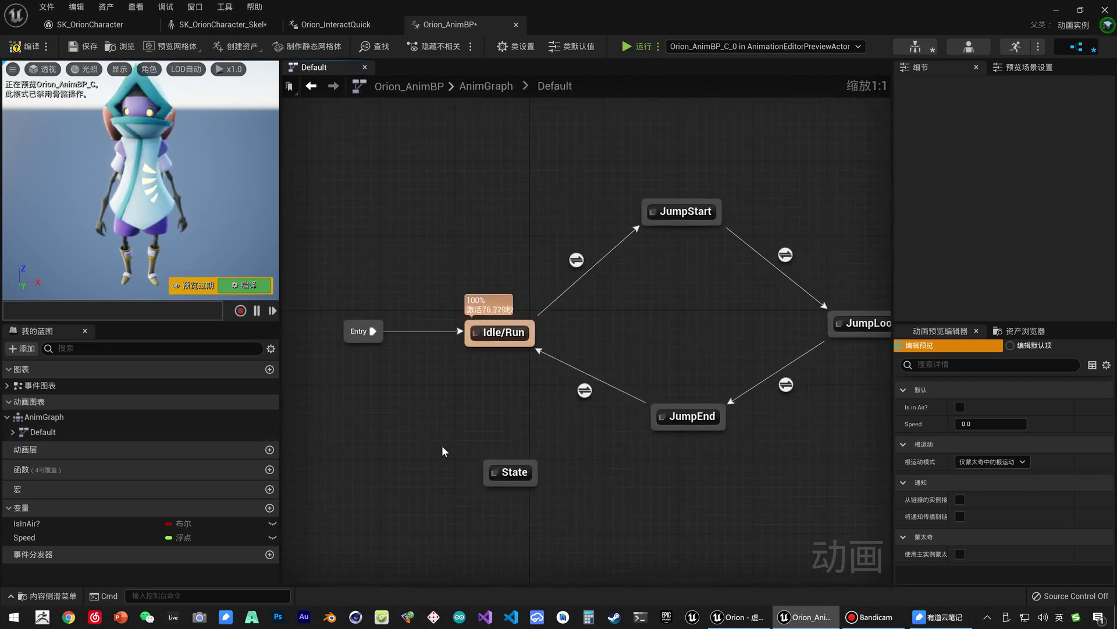
- Rename the new state node to Fireflies, correcting the initial misspelled name
left_click(510, 472)
left_click(514, 470)
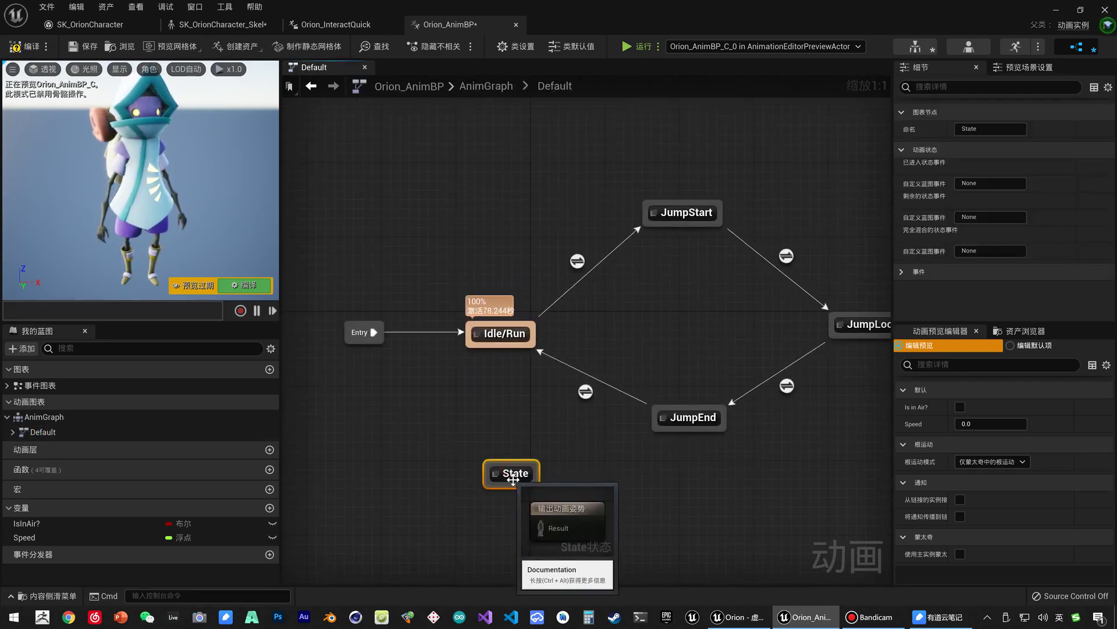
key("BackSpace")
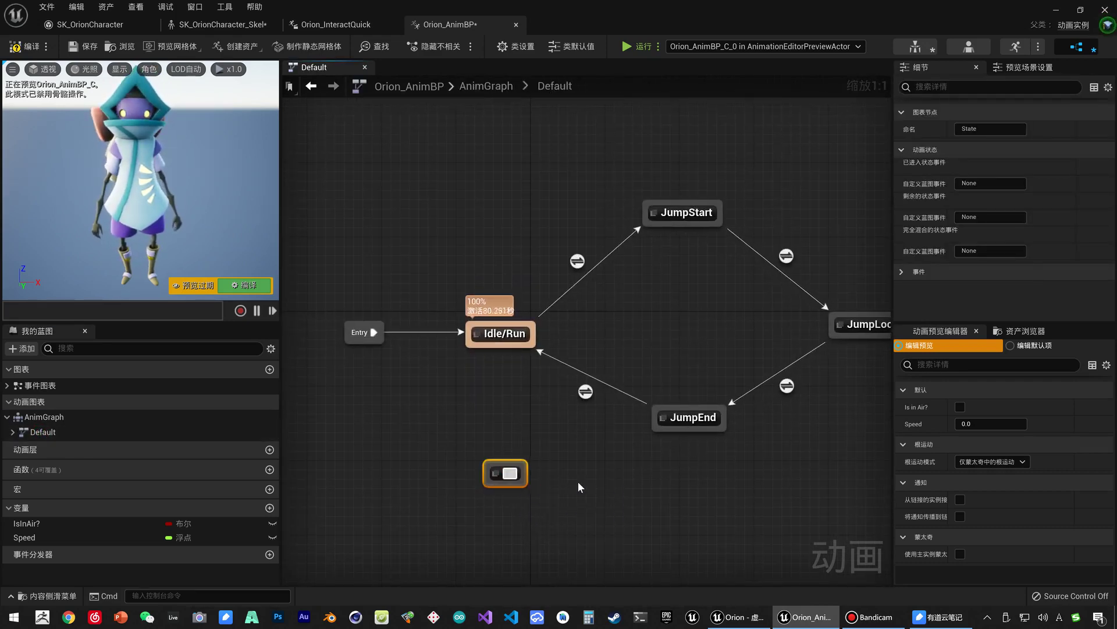
type("D")
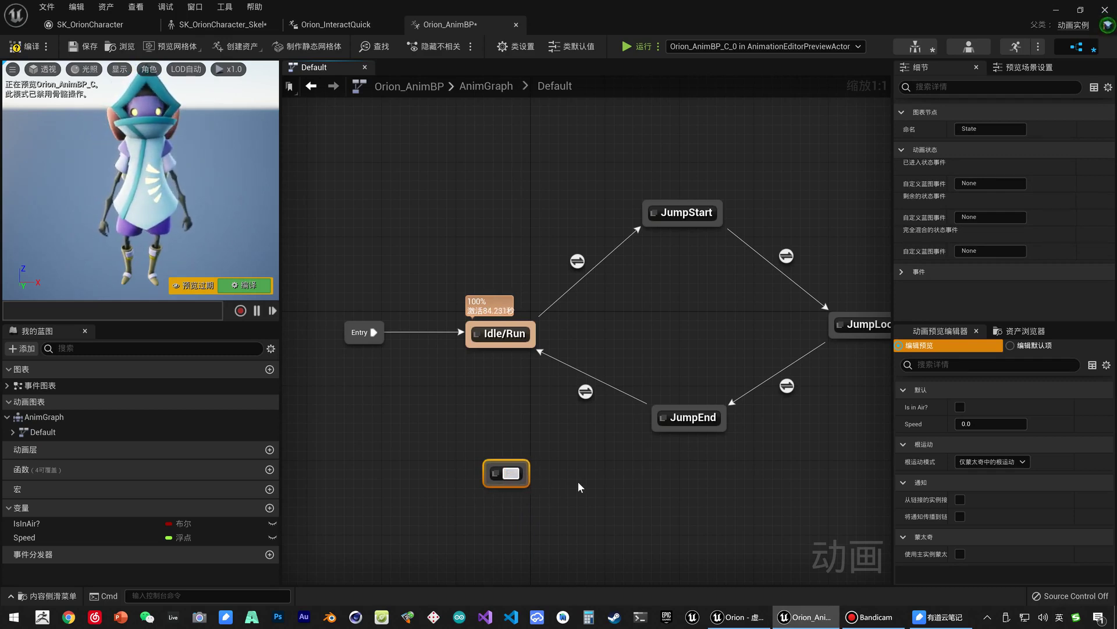
type("ead")
key("Return")
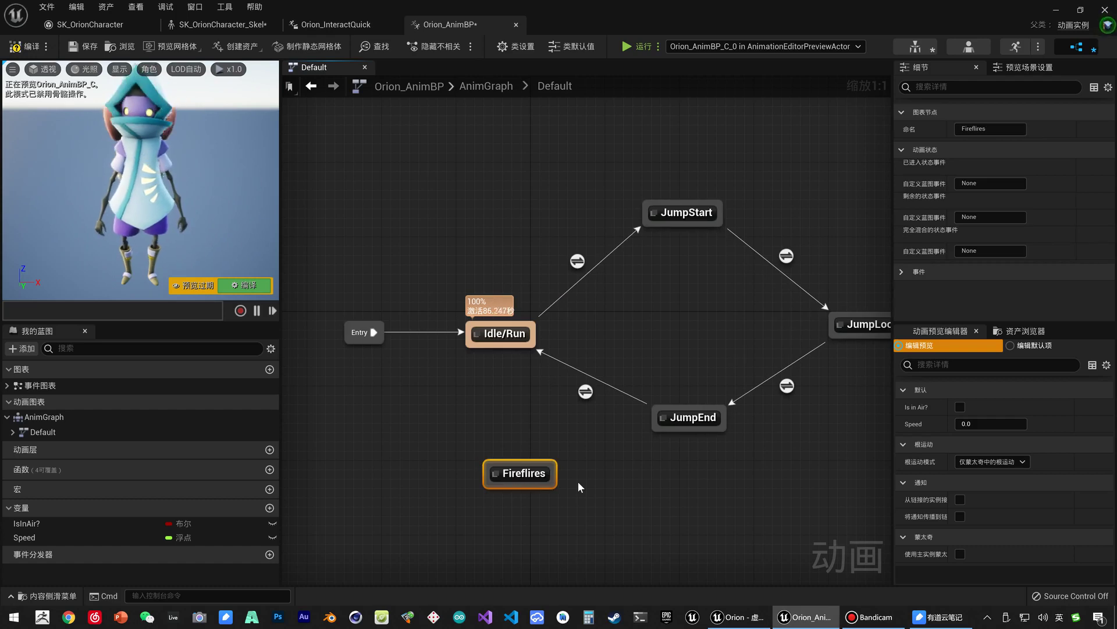
left_click(524, 473)
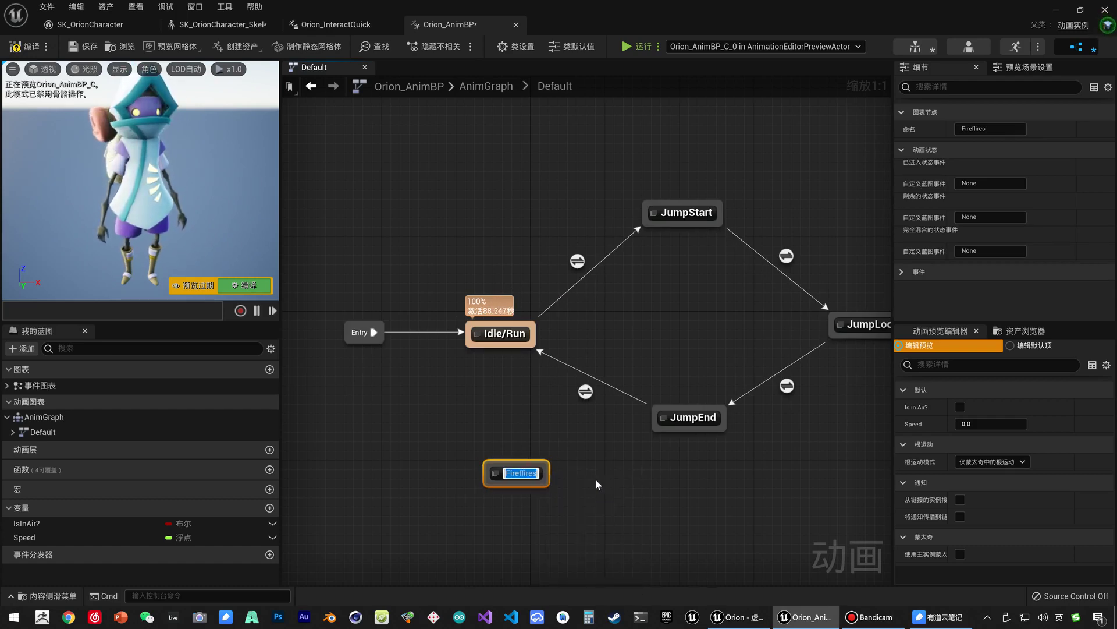
type("Fireflies")
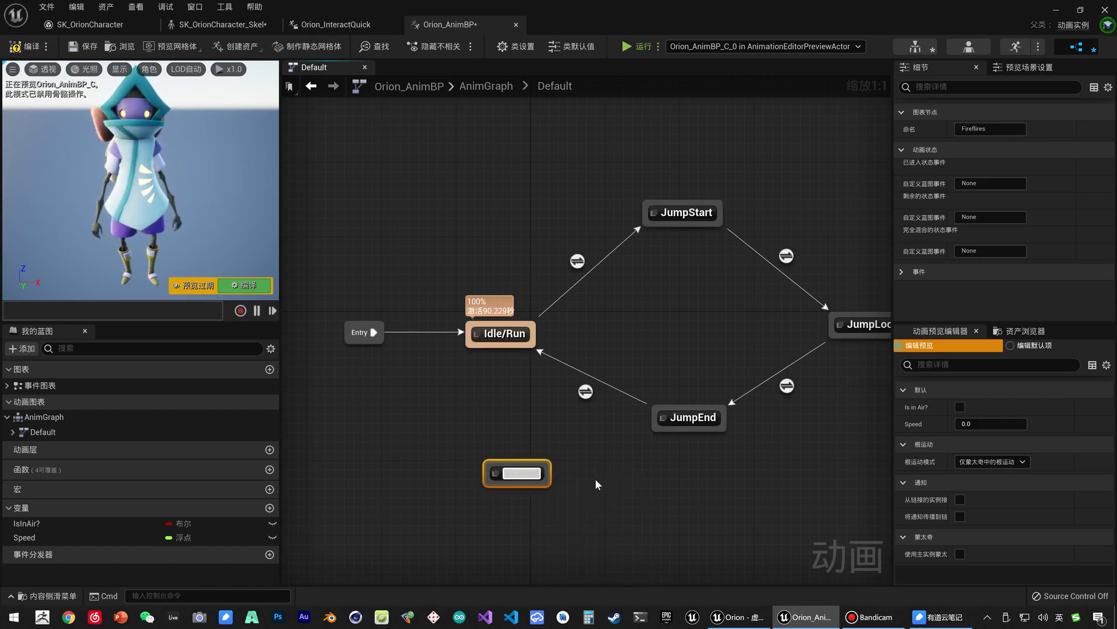
key("Return")
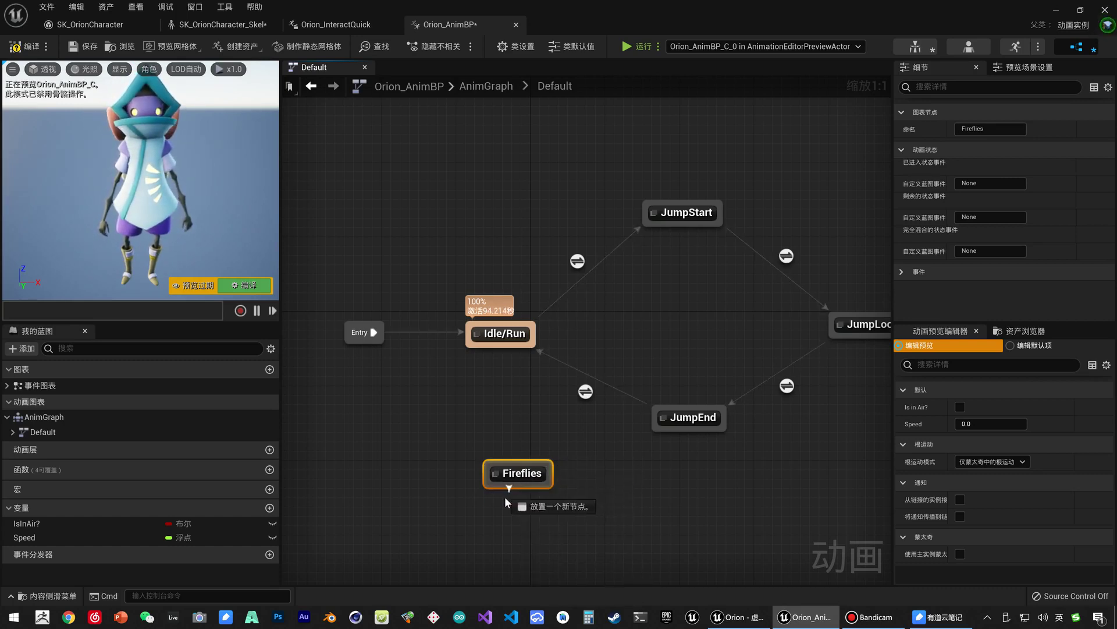
- Create transitions from Idle/Run to Fireflies and from Fireflies back to Idle/Run
left_click_drag(540, 473, 522, 472)
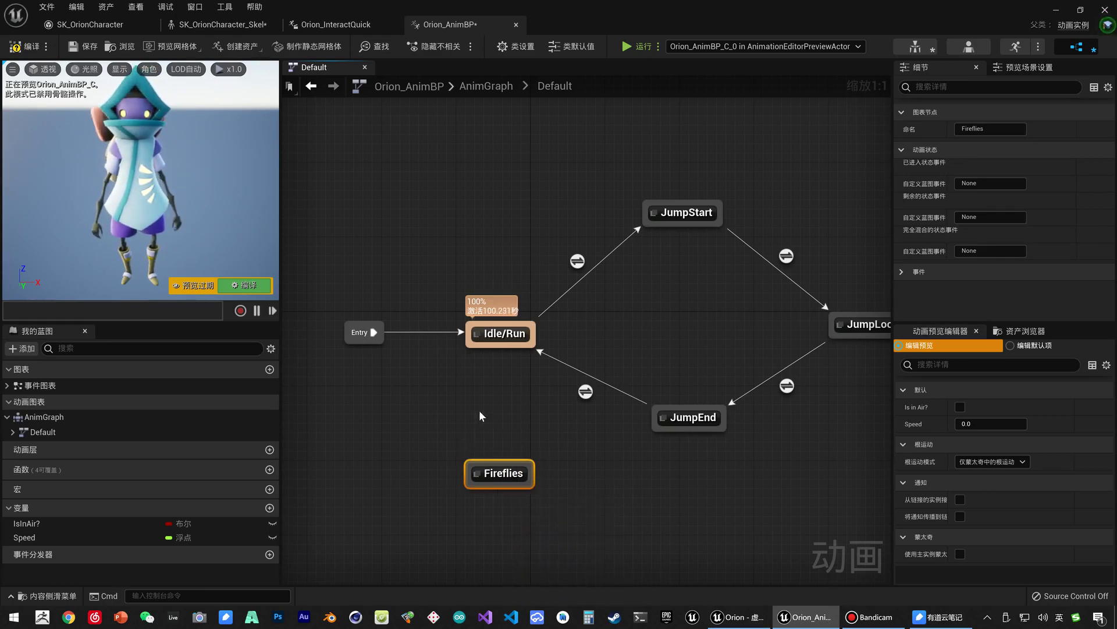
right_click_drag(480, 410, 473, 304)
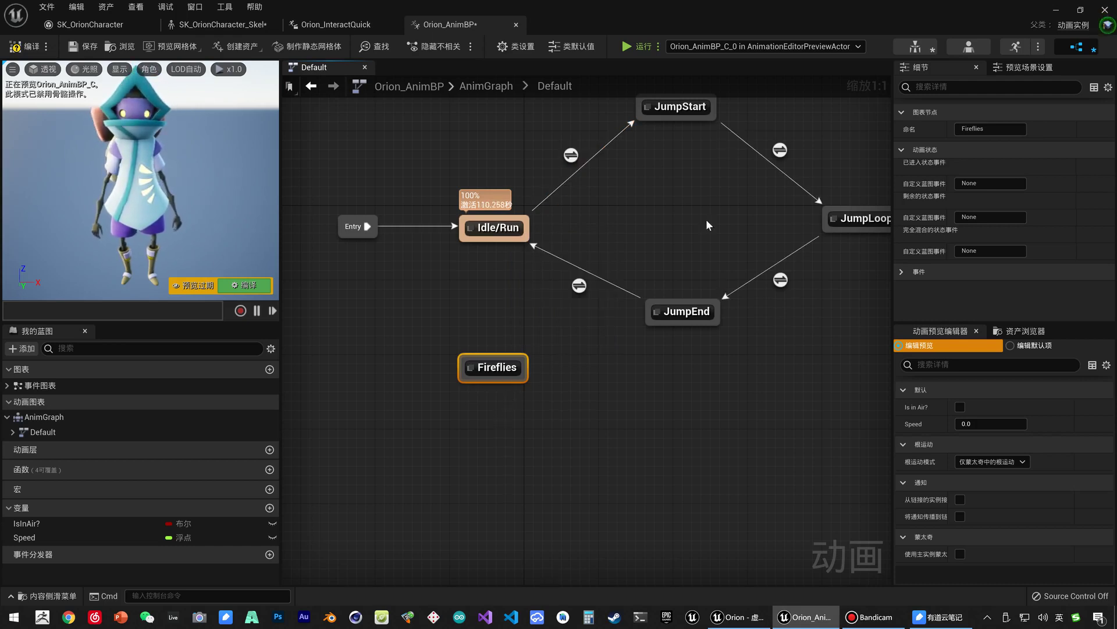
mouse_move(873, 210)
right_mouse_down()
mouse_move(529, 328)
mouse_move(698, 211)
right_mouse_up()
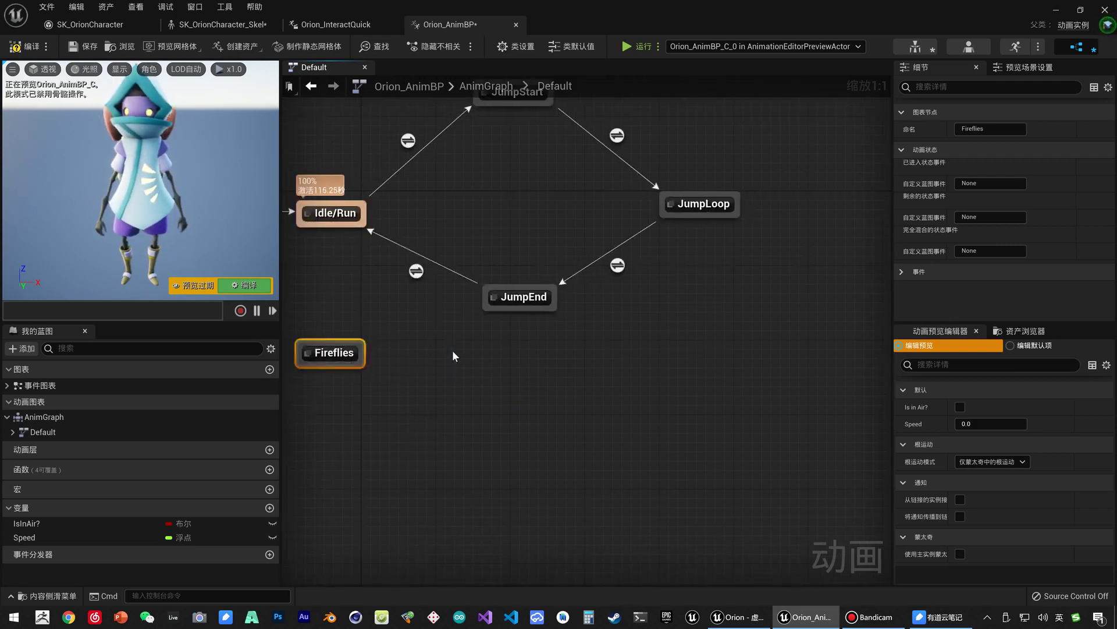
right_click_drag(452, 351, 637, 373)
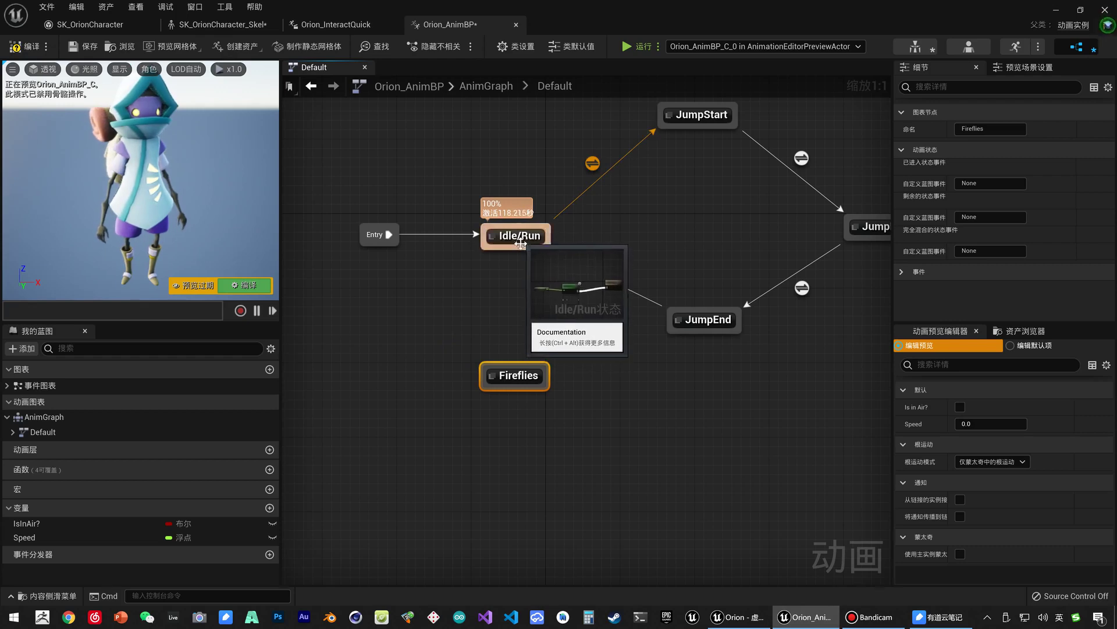
left_click_drag(522, 250, 522, 371)
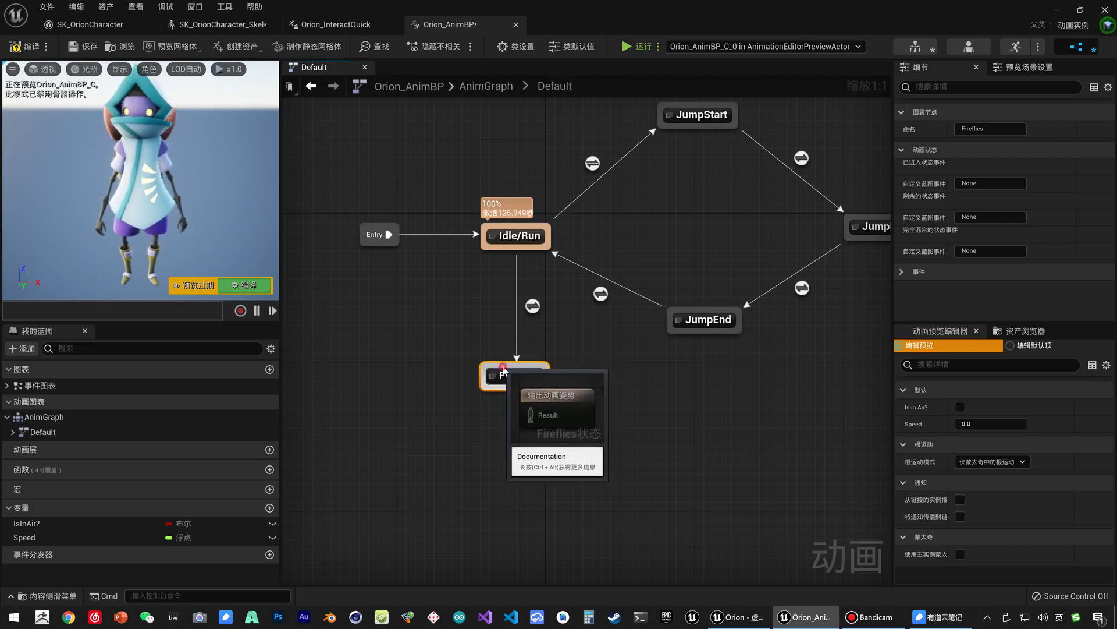
left_click_drag(503, 368, 502, 335)
left_click_drag(504, 287, 521, 238)
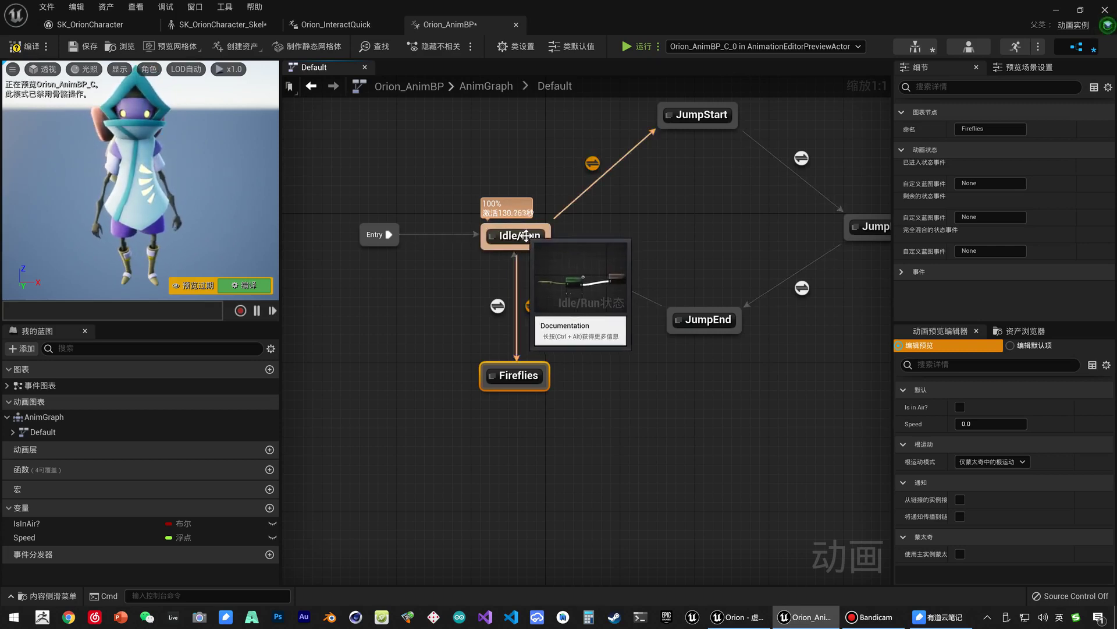
left_click_drag(522, 252, 556, 327)
left_click(536, 340)
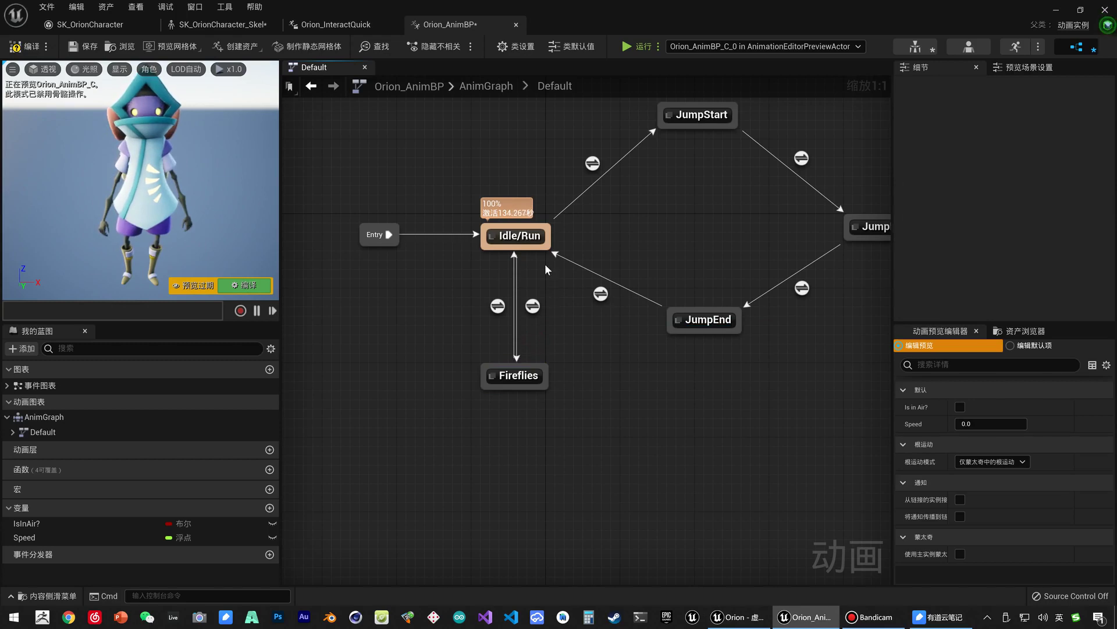
- Inspect the Idle/Run to Fireflies transition and the Default graph's states and rules in My Blueprint
left_click(533, 306)
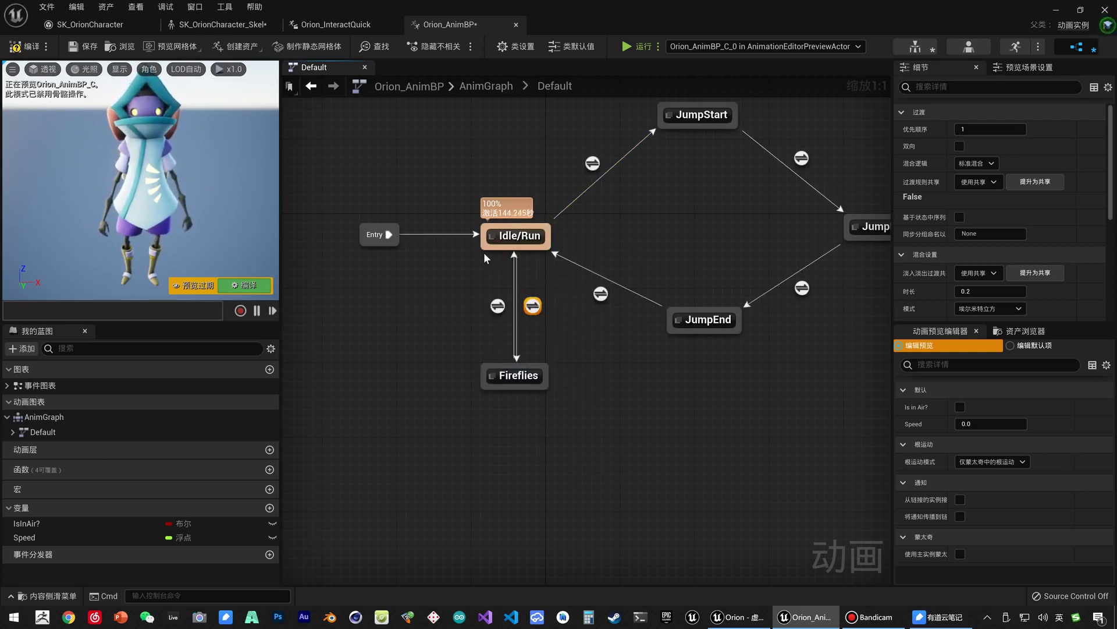
left_click(538, 349)
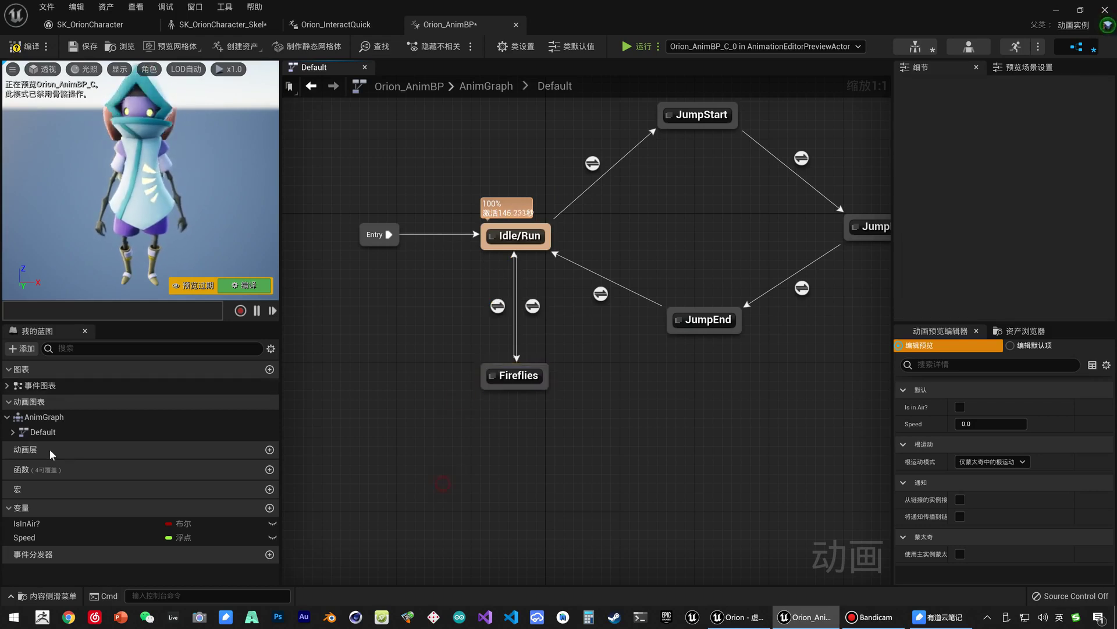
left_click(12, 433)
scroll(15, 442, "down", 3)
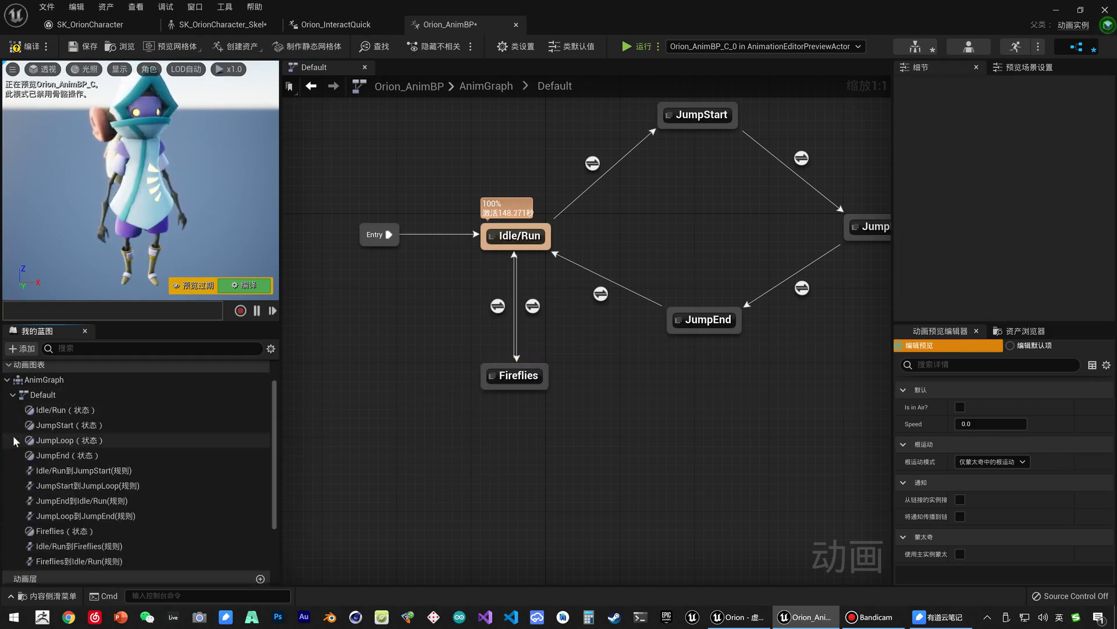
left_click(109, 531)
left_click(108, 543)
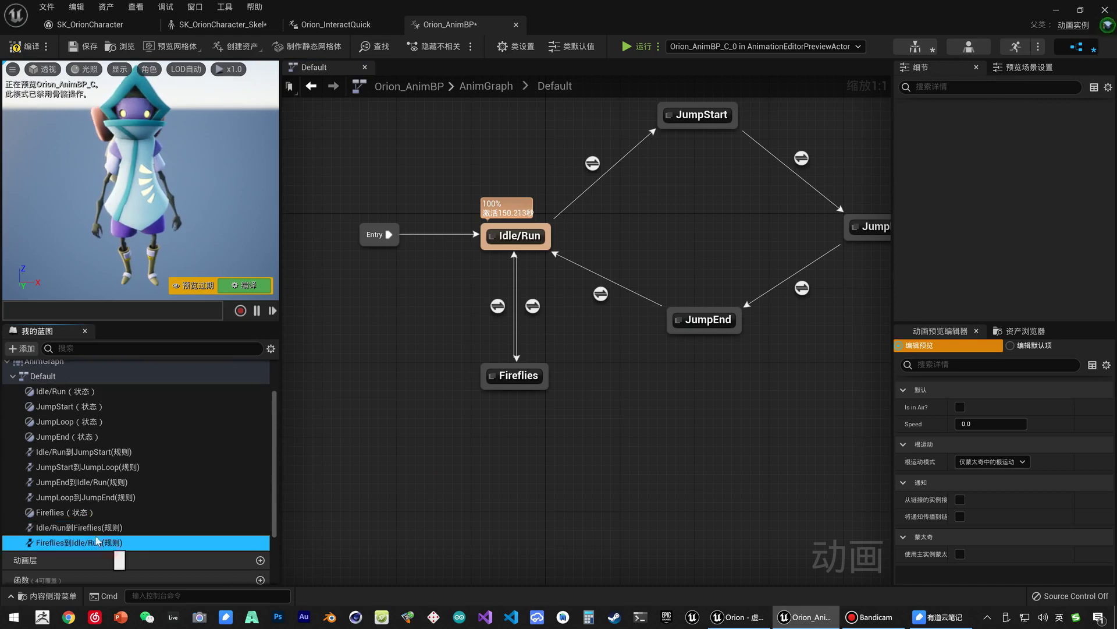
left_click(47, 514)
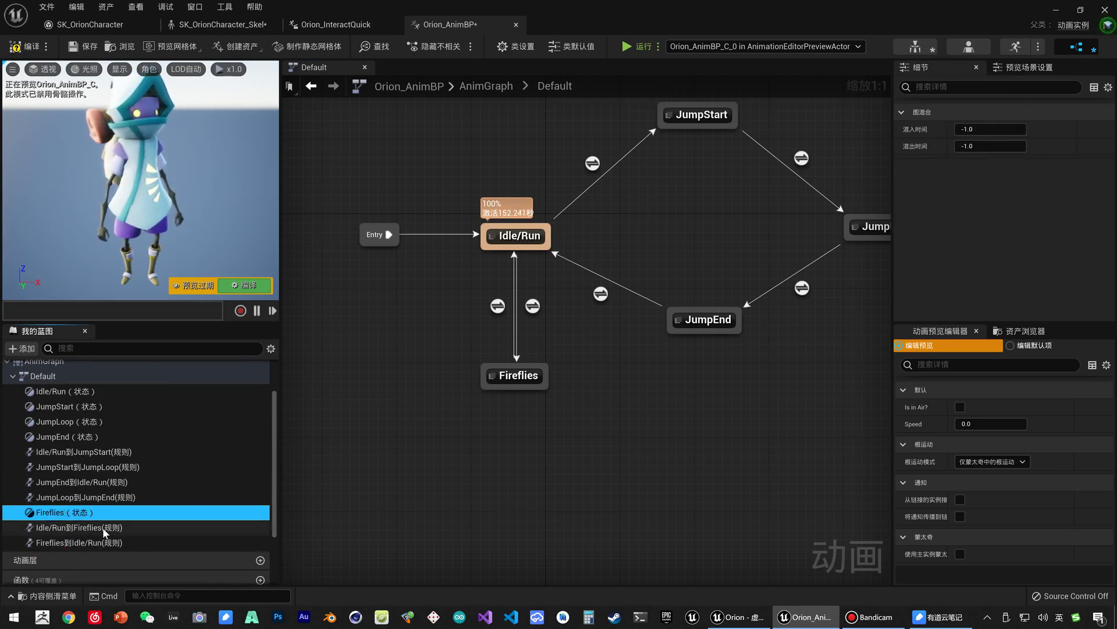
left_click(47, 527)
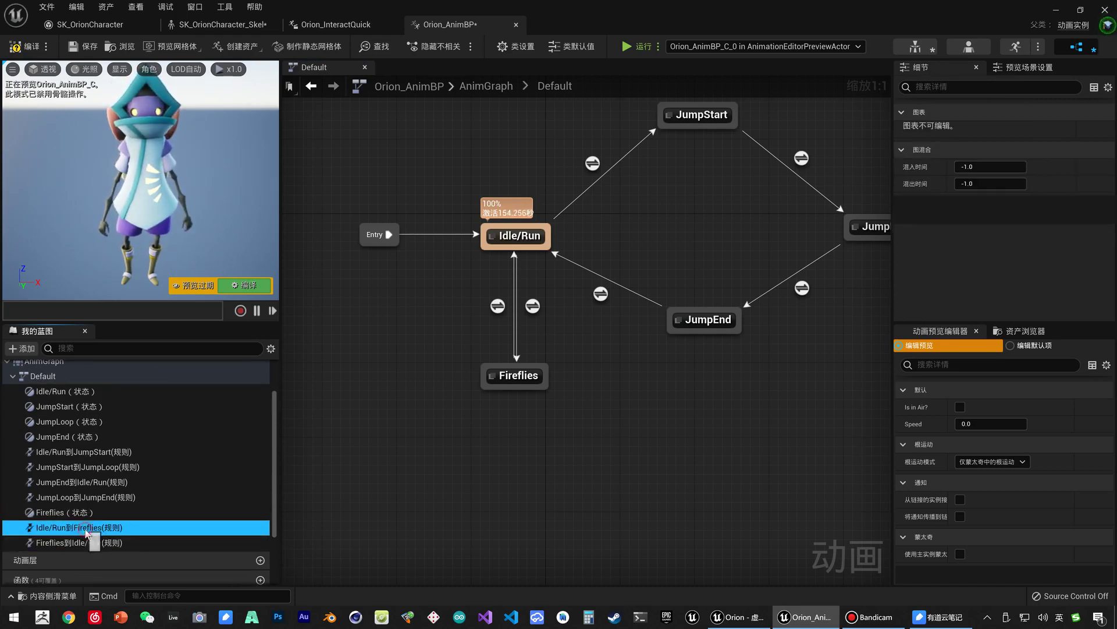
left_click(490, 316)
left_click(529, 307)
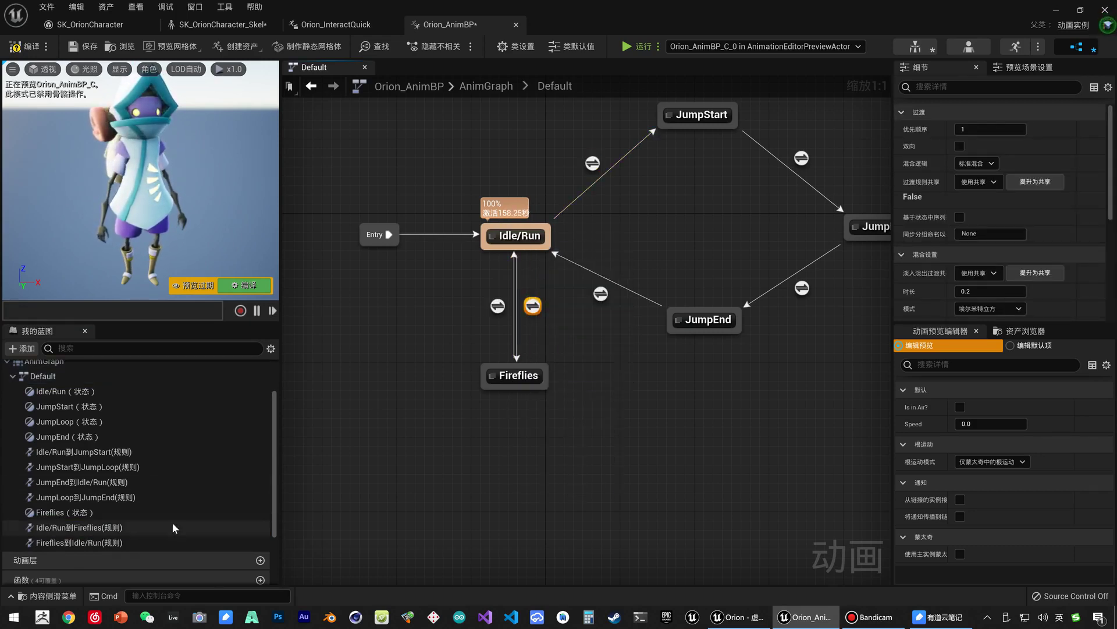
- Inside the Fireflies state, add a Play Orion_InteractQuick node and connect it to the Output Pose Result
double_click(30, 514)
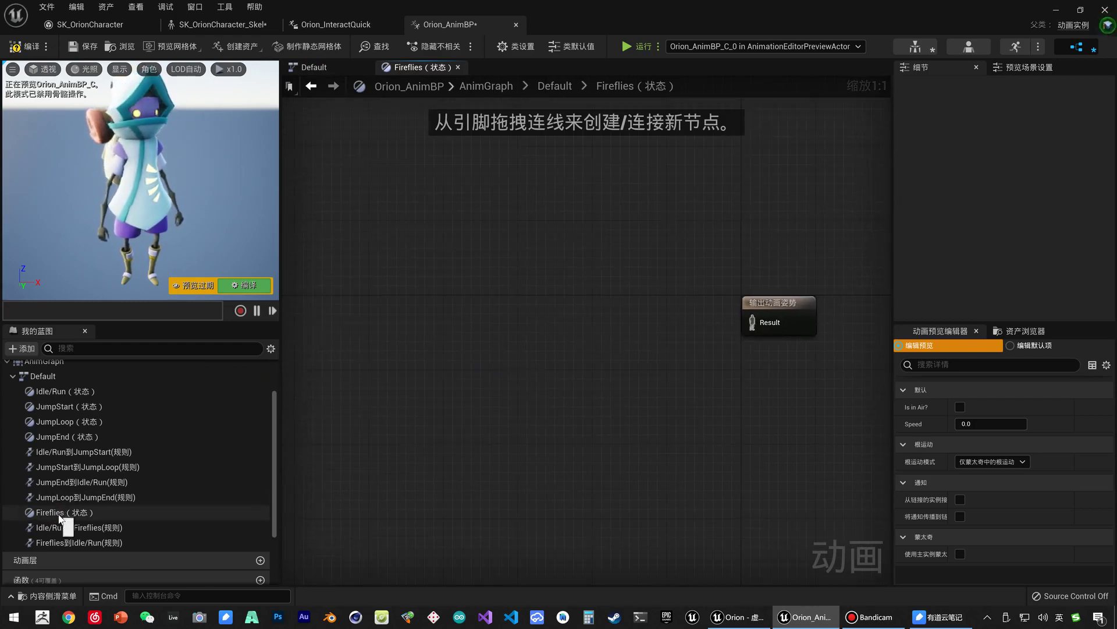
right_click_drag(565, 334, 438, 351)
right_click(450, 375)
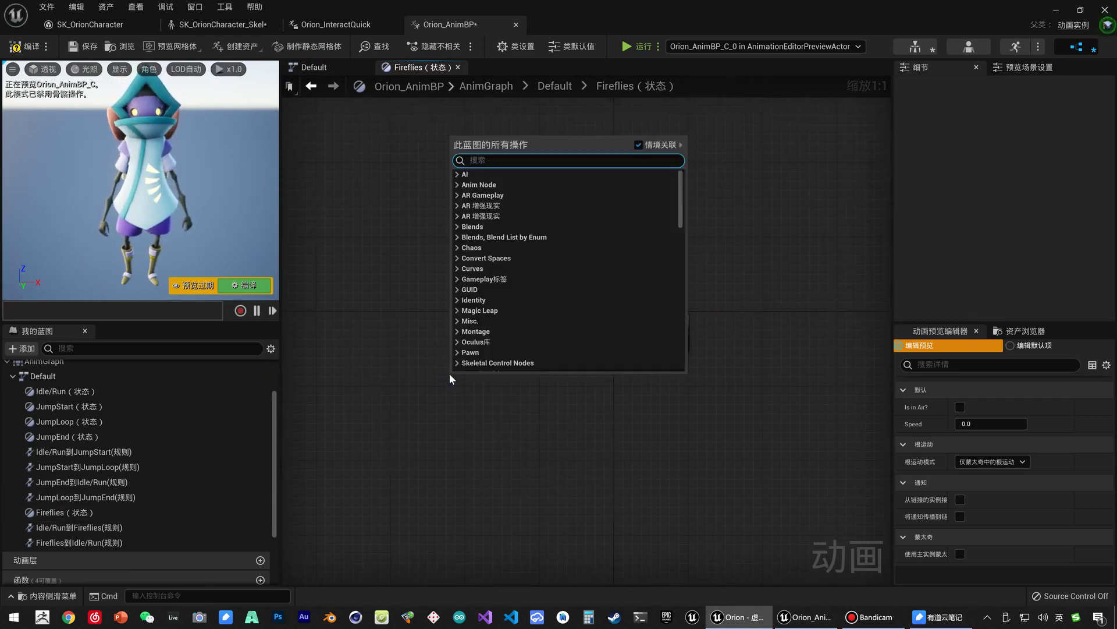
type("qucik")
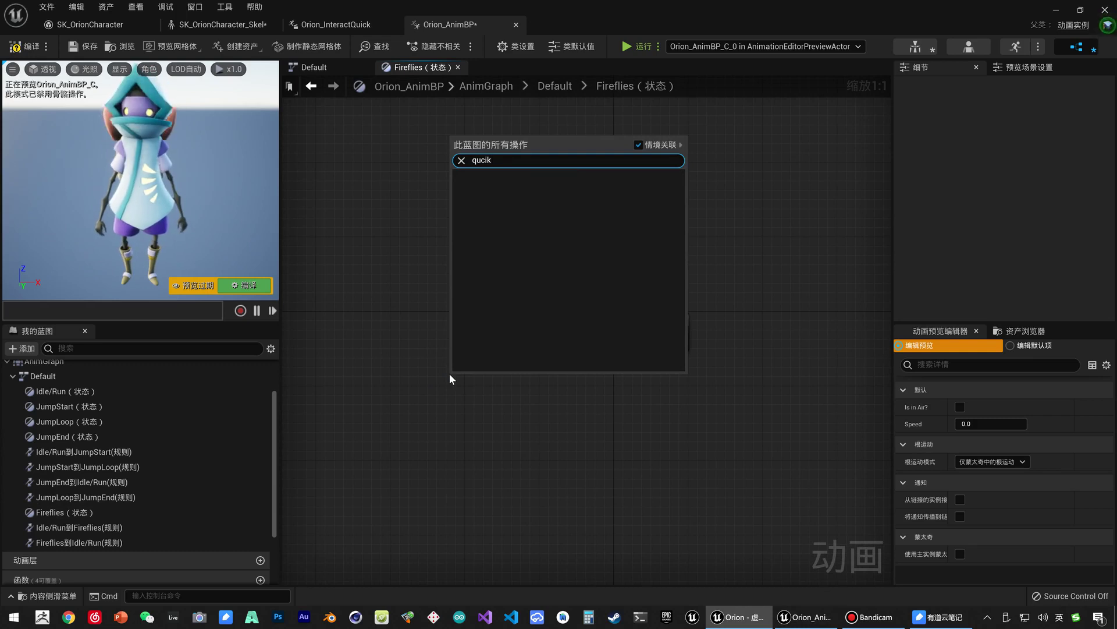
key("BackSpace")
key("BackSpace")
key("BackSpace")
type("ick")
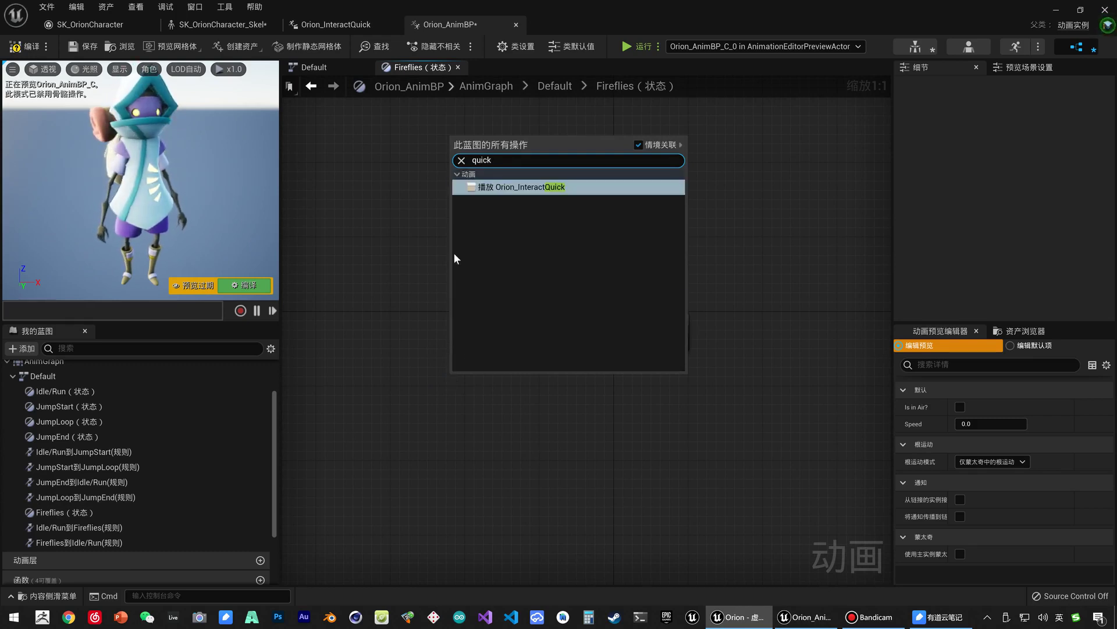
left_click(507, 189)
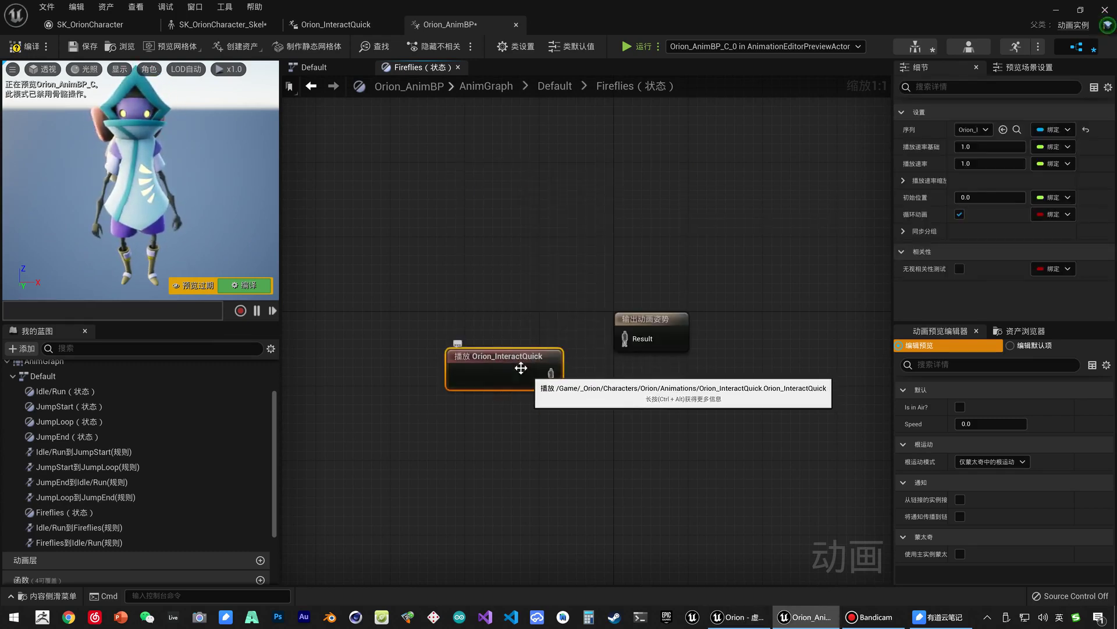
left_click_drag(521, 368, 484, 358)
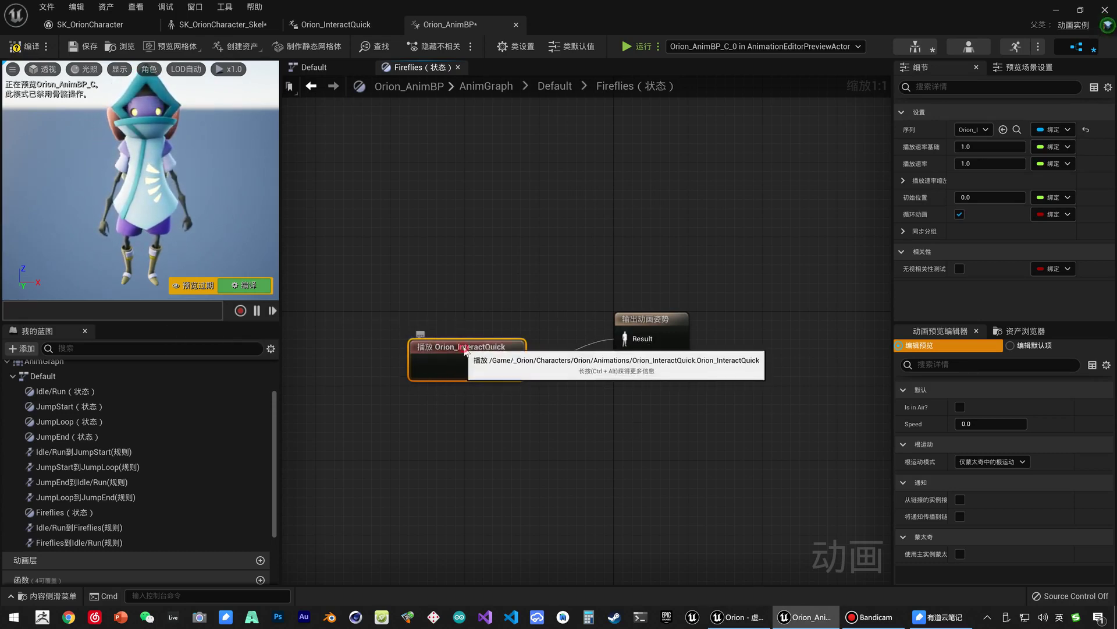
left_click_drag(493, 376, 502, 348)
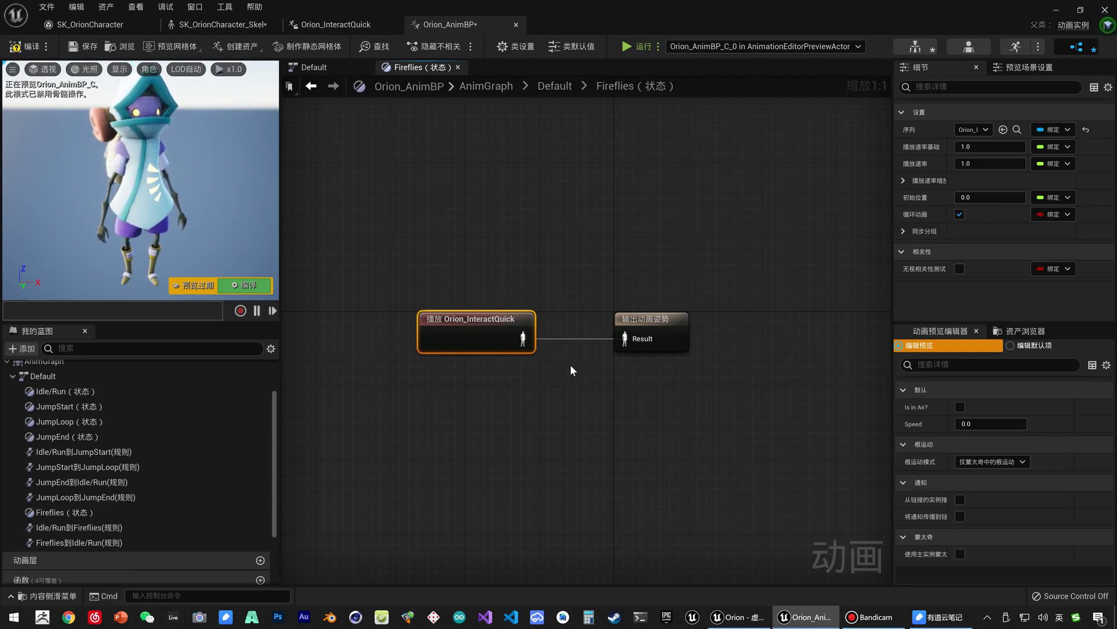
- Open the Idle/Run to Fireflies rule and create a new boolean variable named IsFireflying
double_click(108, 528)
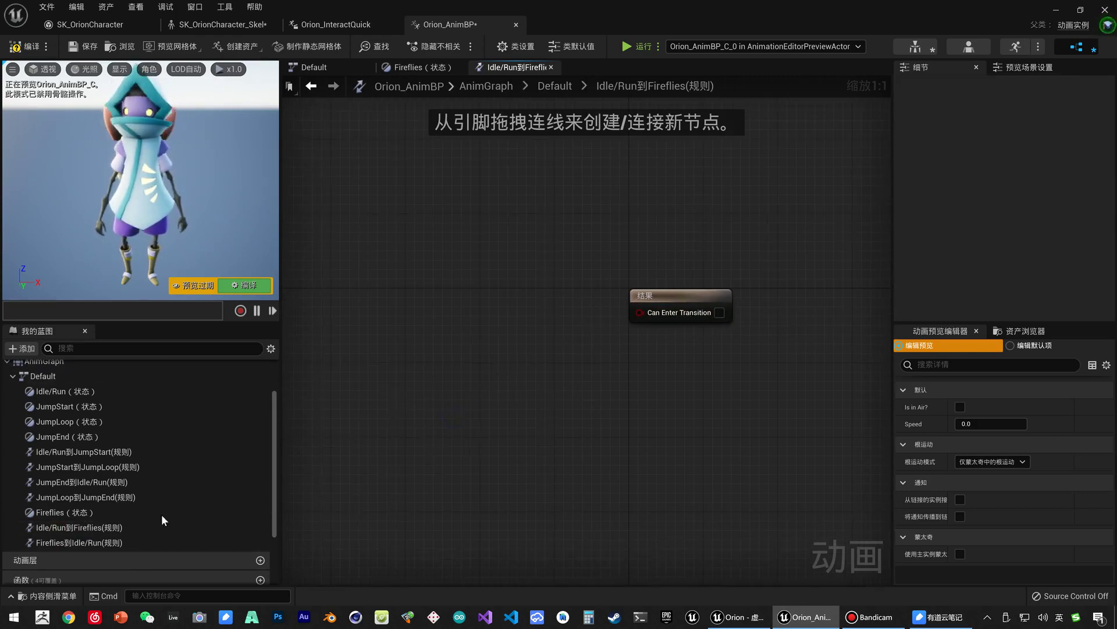
scroll(127, 512, "down", 3)
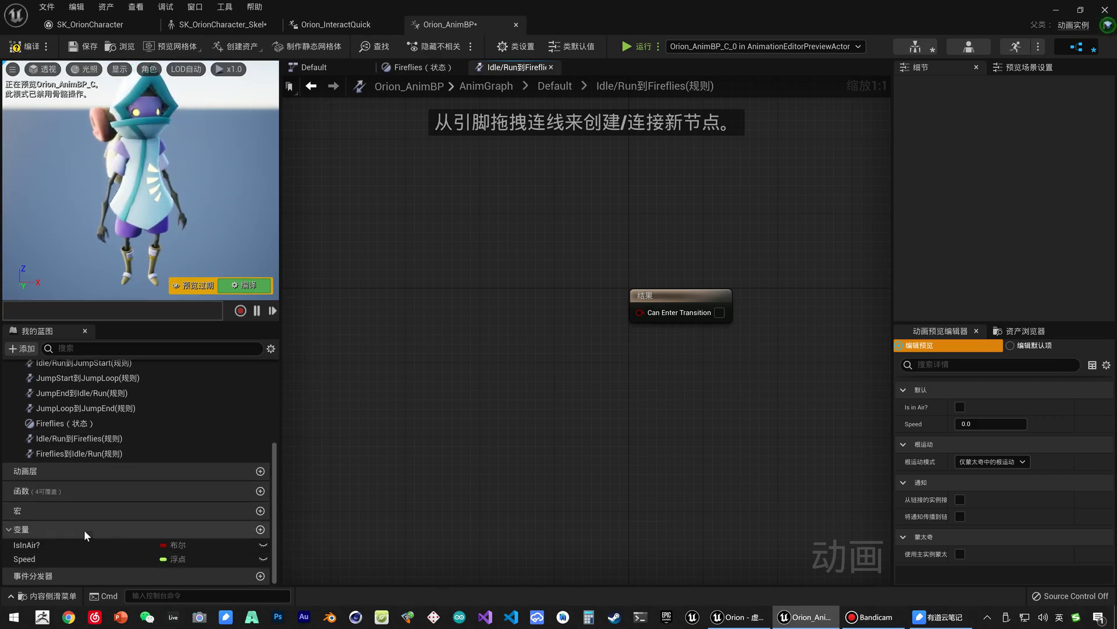
left_click(260, 530)
type("IsFireflying")
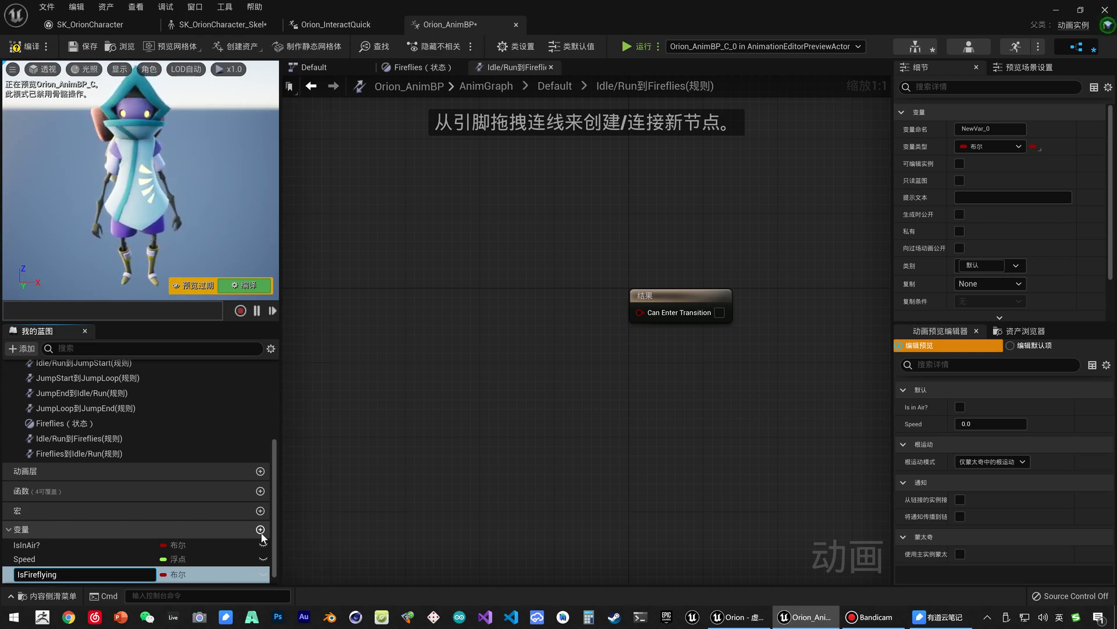
key("Return")
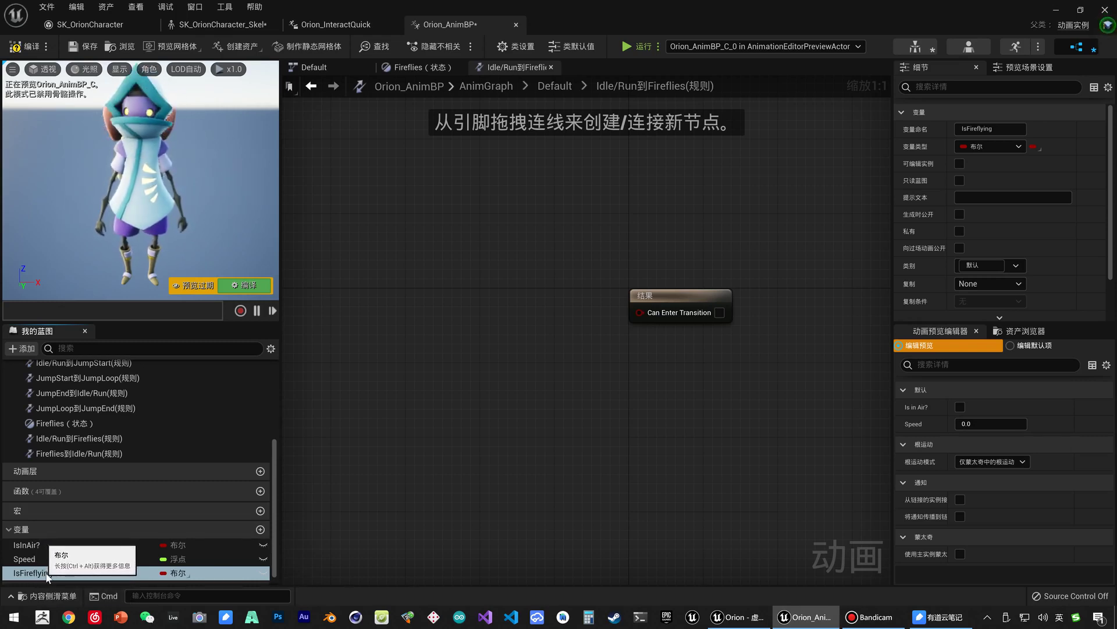
left_click(176, 573)
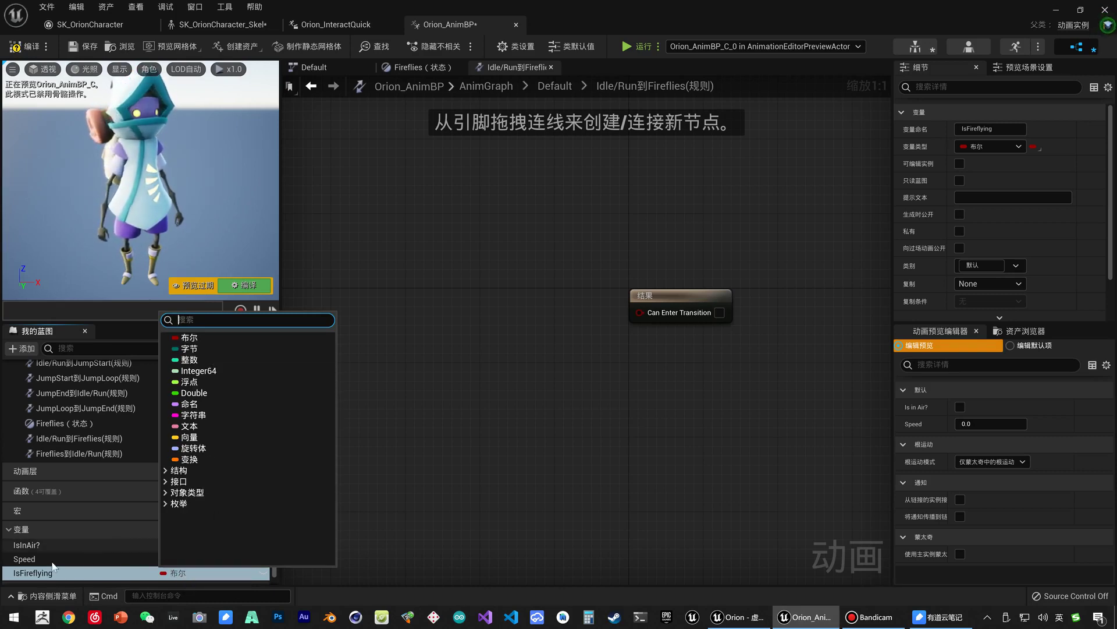
- Place an IsFireflying getter in the rule graph and wire it into Can Enter Transition
left_click_drag(140, 571, 395, 339)
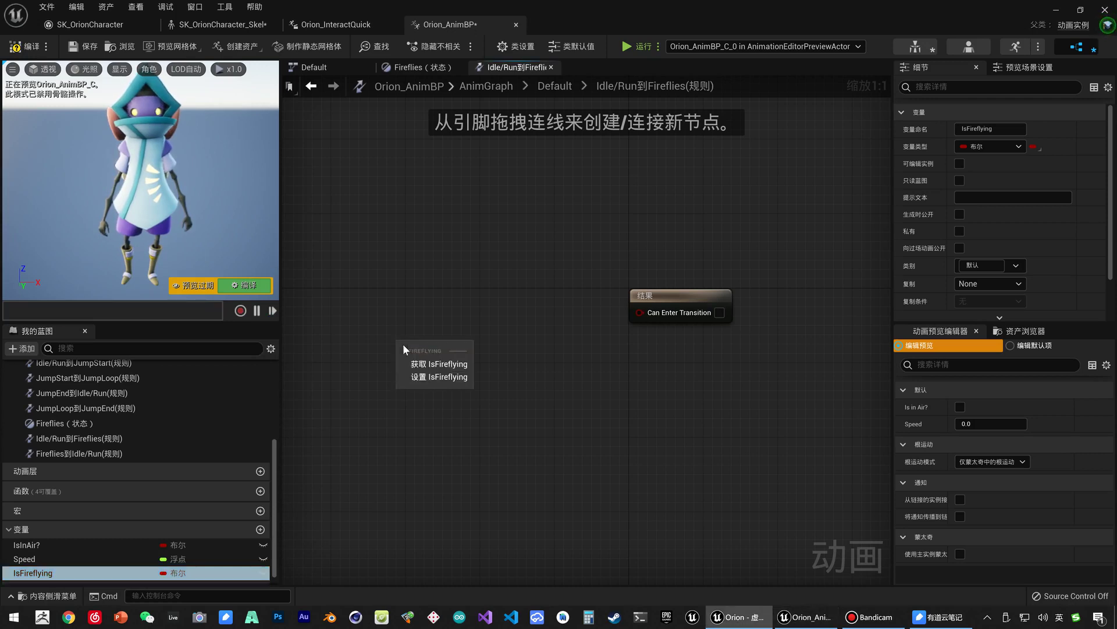
left_click(417, 363)
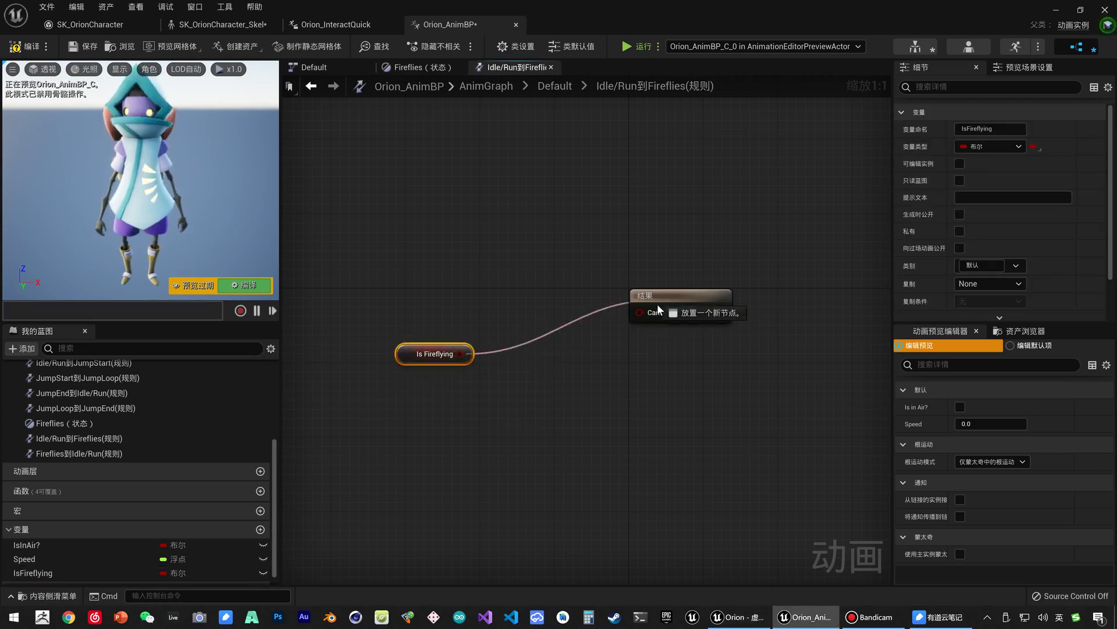
mouse_move(458, 355)
left_mouse_down()
mouse_move(640, 312)
mouse_move(462, 344)
left_mouse_up()
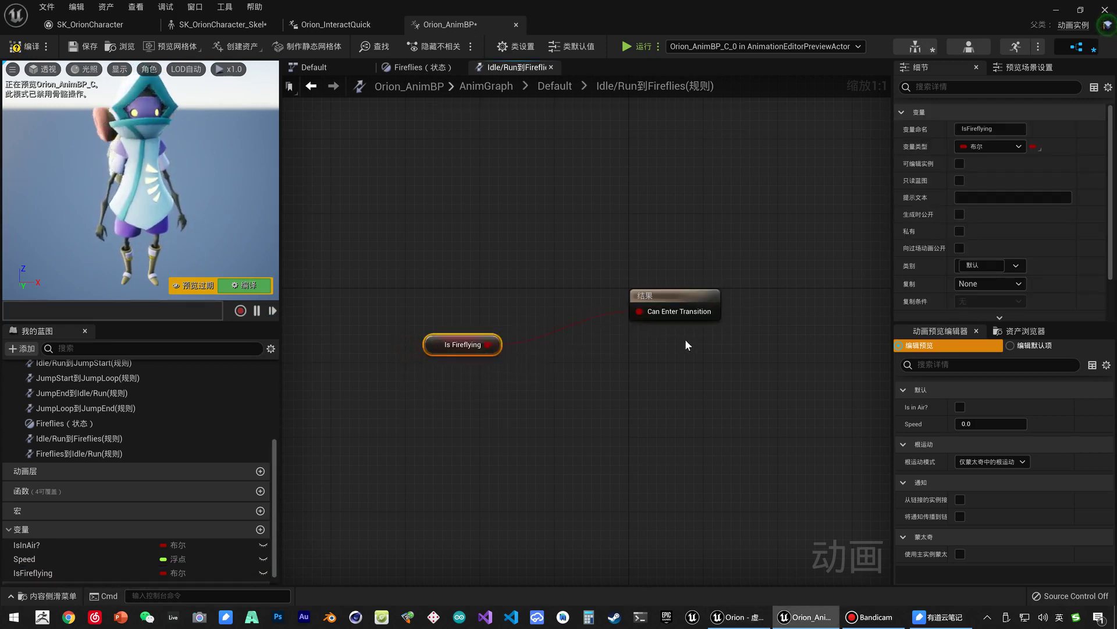
left_click(651, 374)
left_click(65, 430)
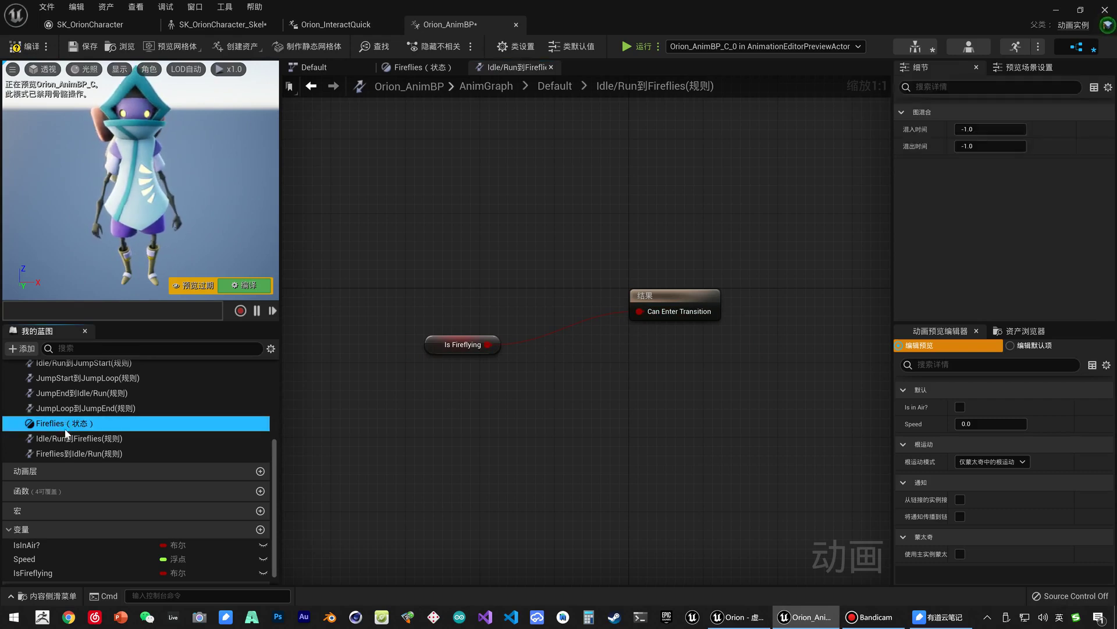
- In the Fireflies to Idle/Run rule, feed an IsFireflying getter through a NOT node into Can Enter Transition
double_click(61, 452)
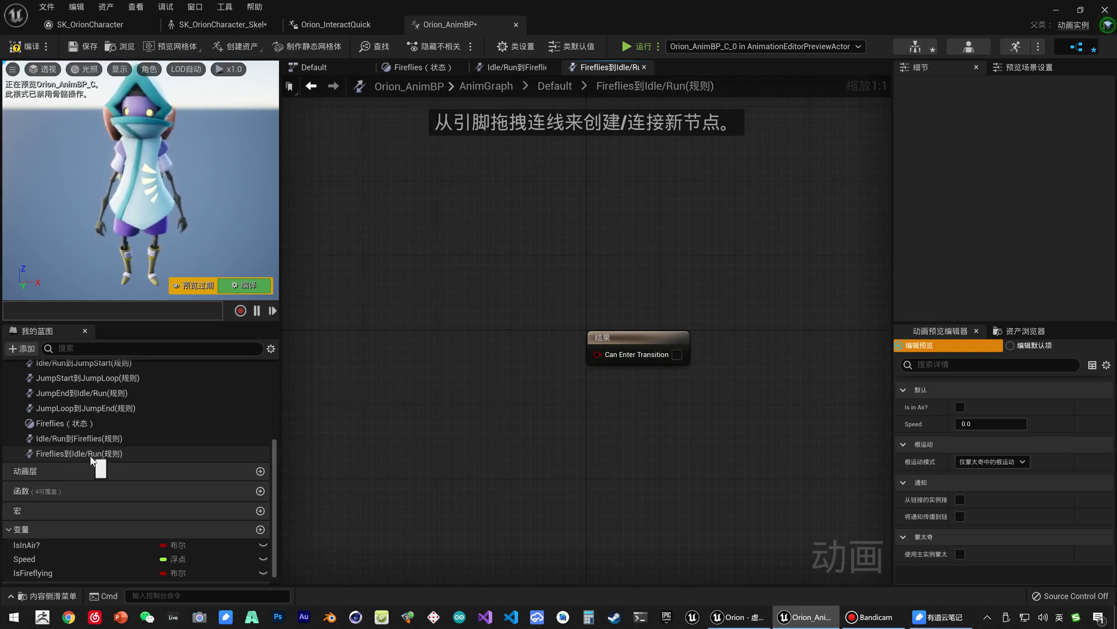
left_click_drag(35, 572, 377, 402, "ctrl")
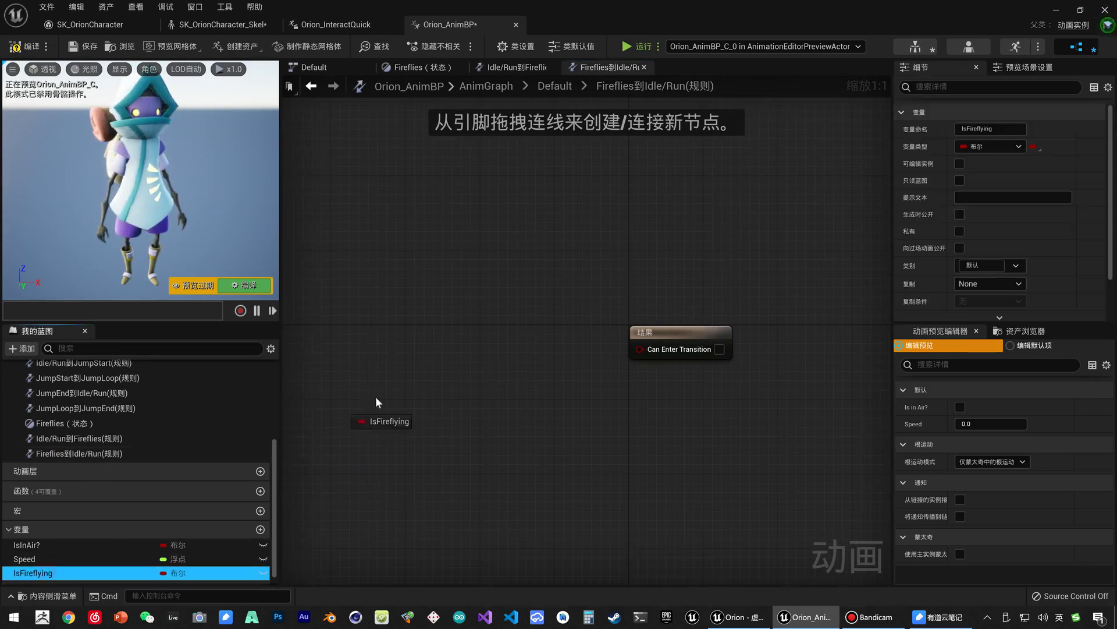
left_click(407, 417)
left_click_drag(444, 409, 496, 399)
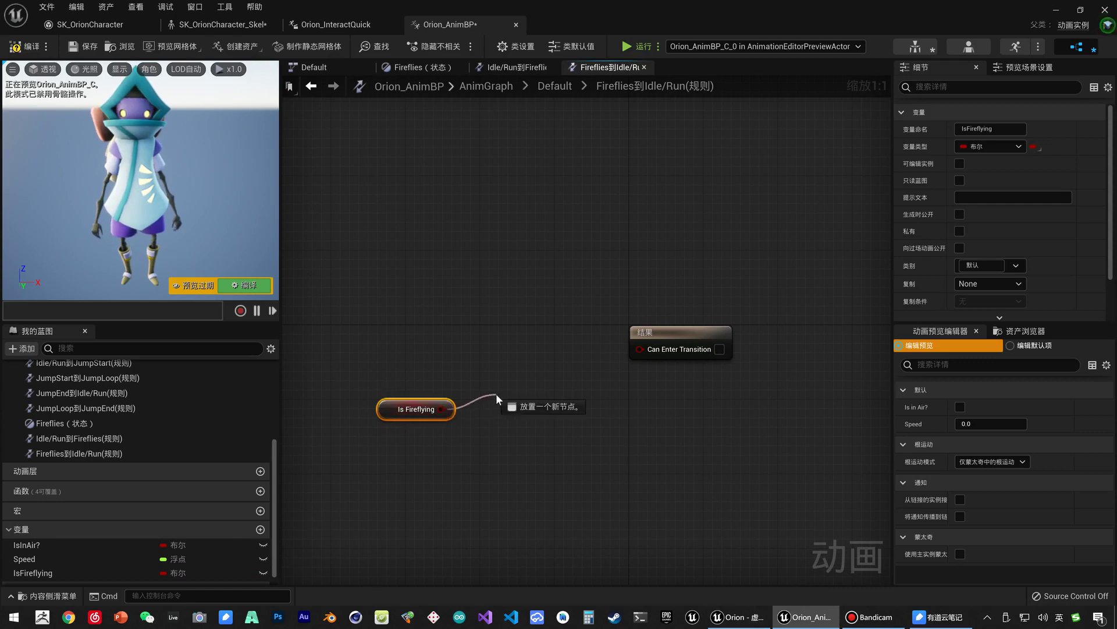
type("not")
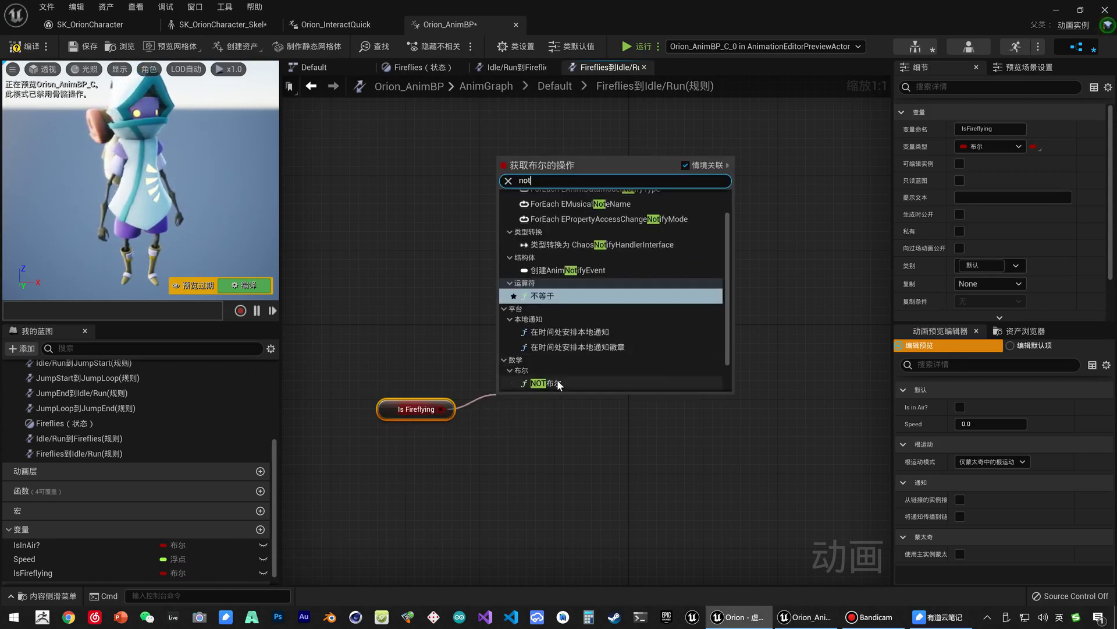
left_click(554, 383)
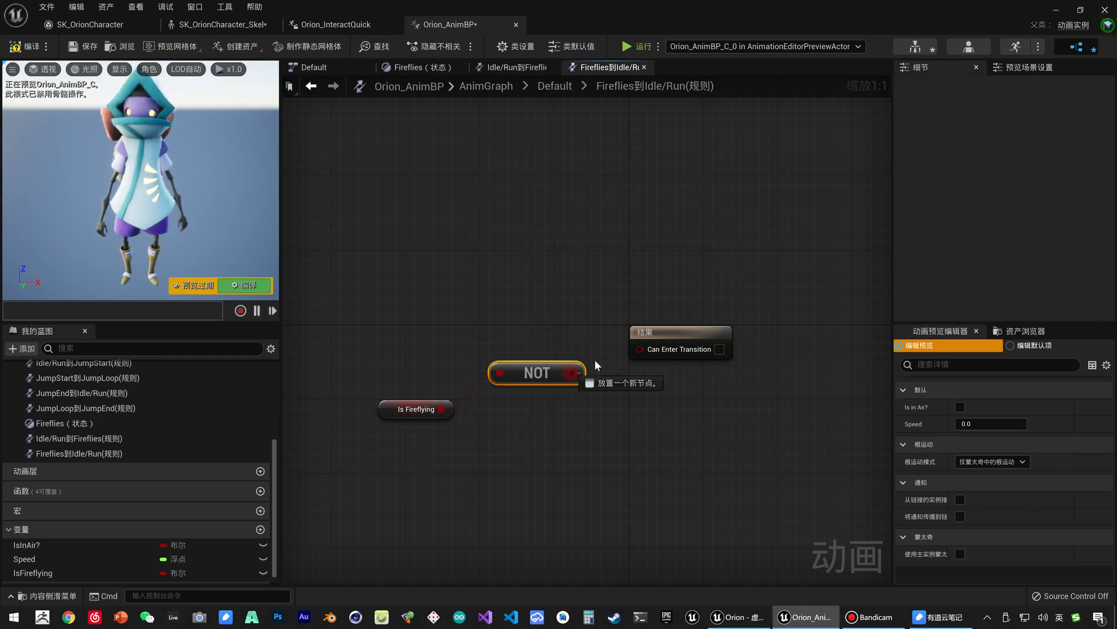
left_click_drag(595, 366, 640, 349)
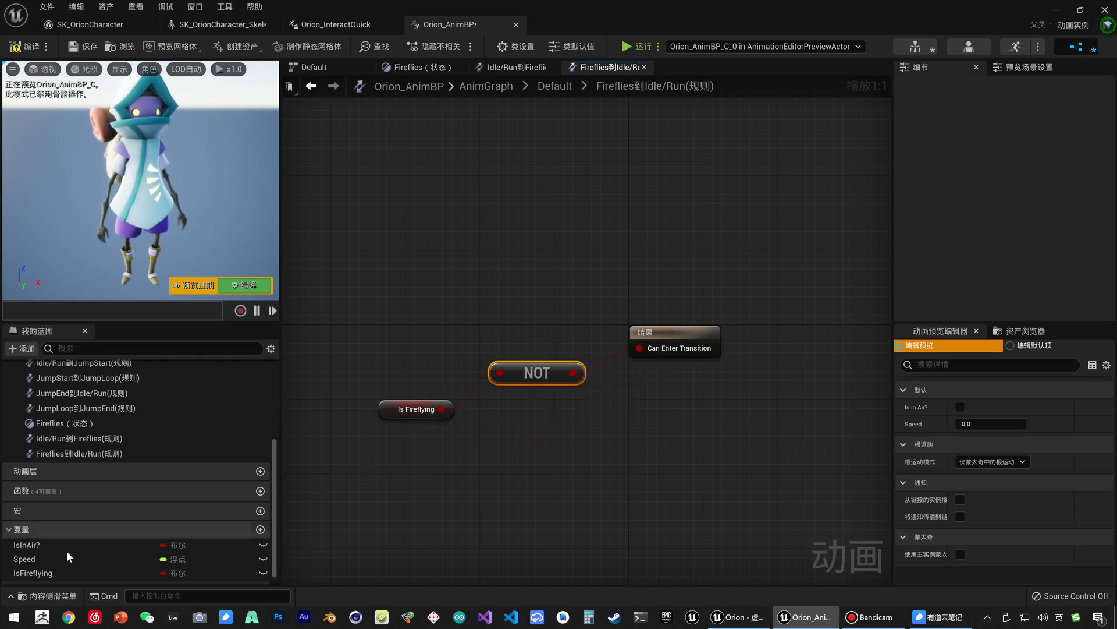
- Review the IsFireflying variable and the nodes in the Idle/Run to Fireflies rule graph
left_click(18, 571)
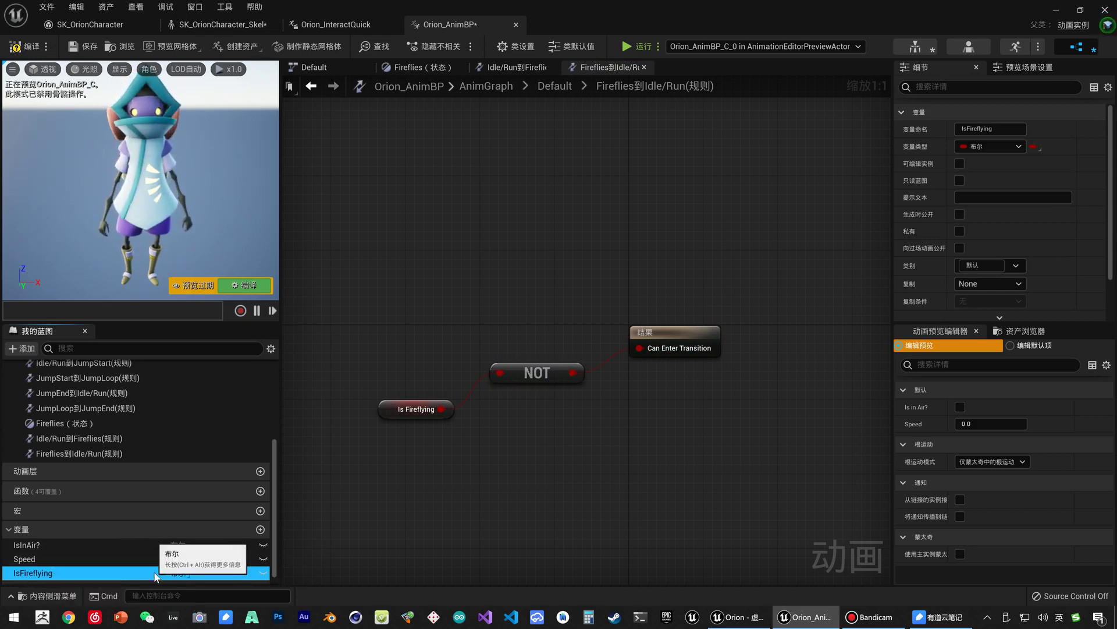
left_click(104, 440)
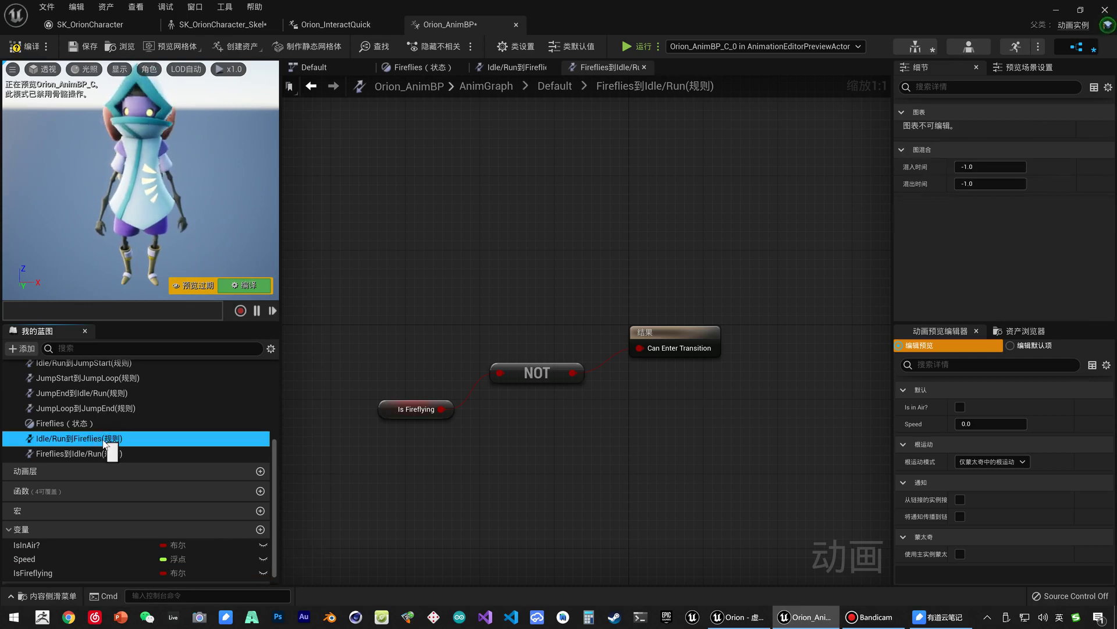
left_click(85, 426)
left_click(84, 438)
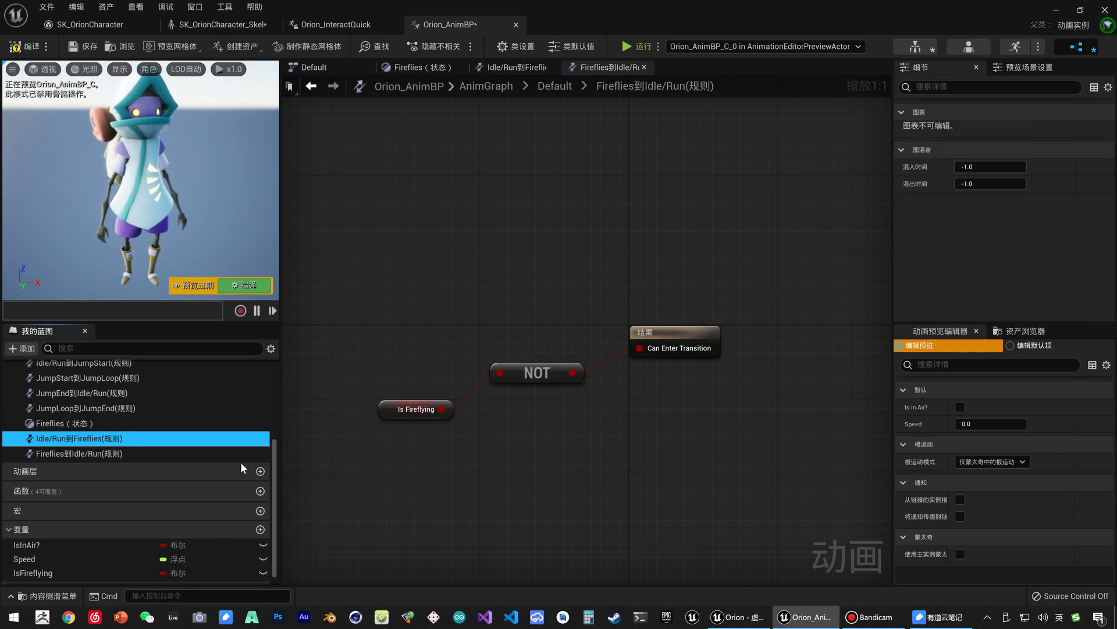
left_click(42, 574)
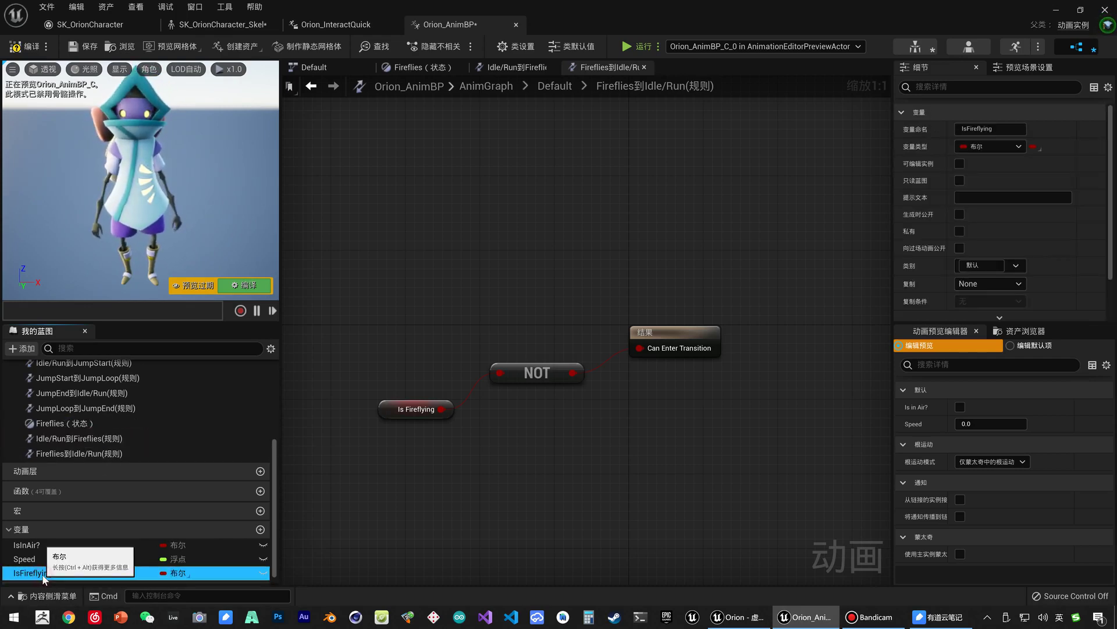
double_click(85, 440)
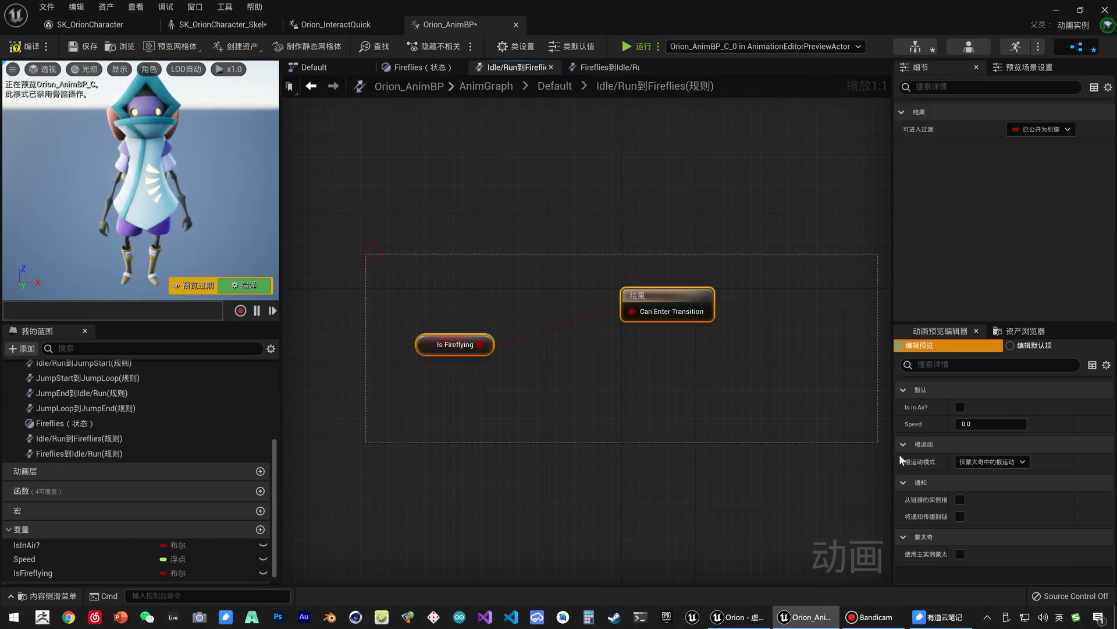
left_click_drag(642, 270, 103, 449)
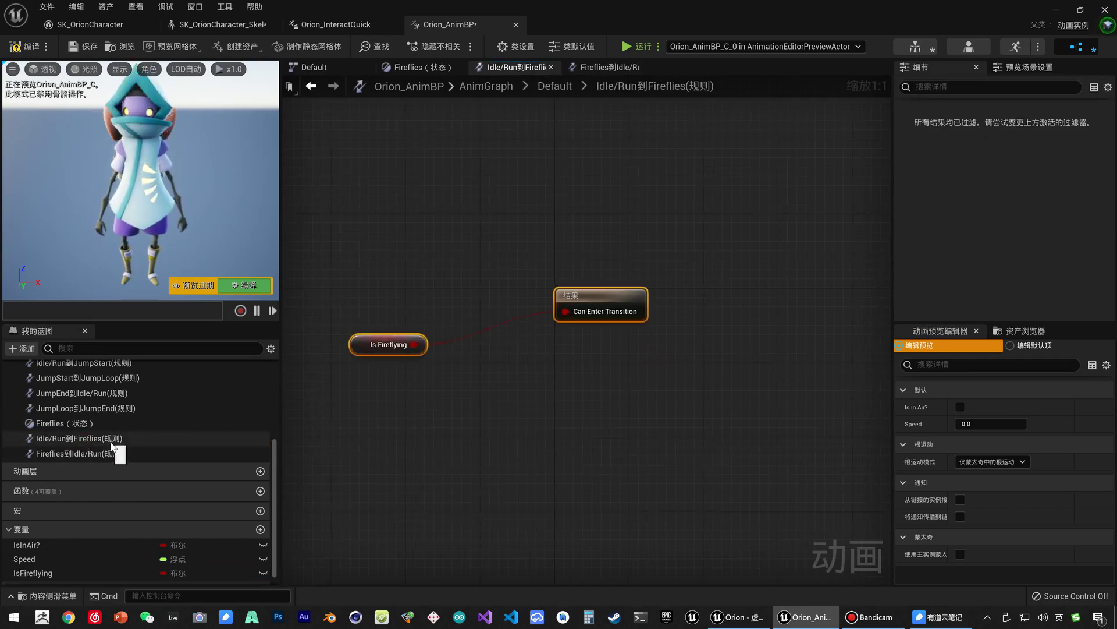
- Review the Is Fireflying, NOT and result nodes in the Fireflies to Idle/Run rule graph
double_click(96, 452)
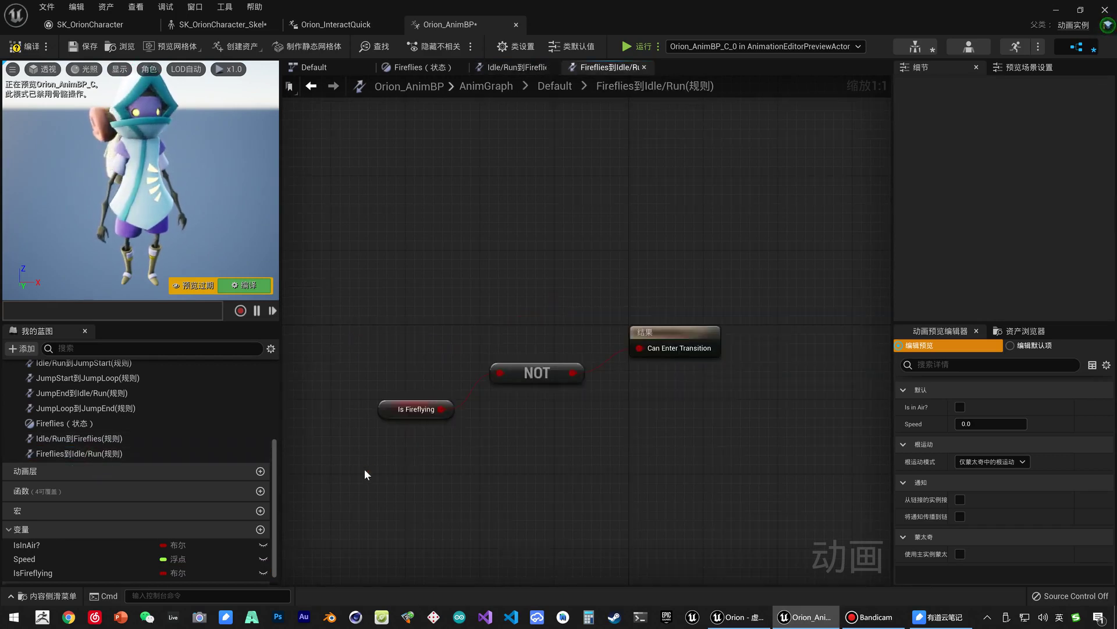
left_click_drag(365, 469, 539, 294)
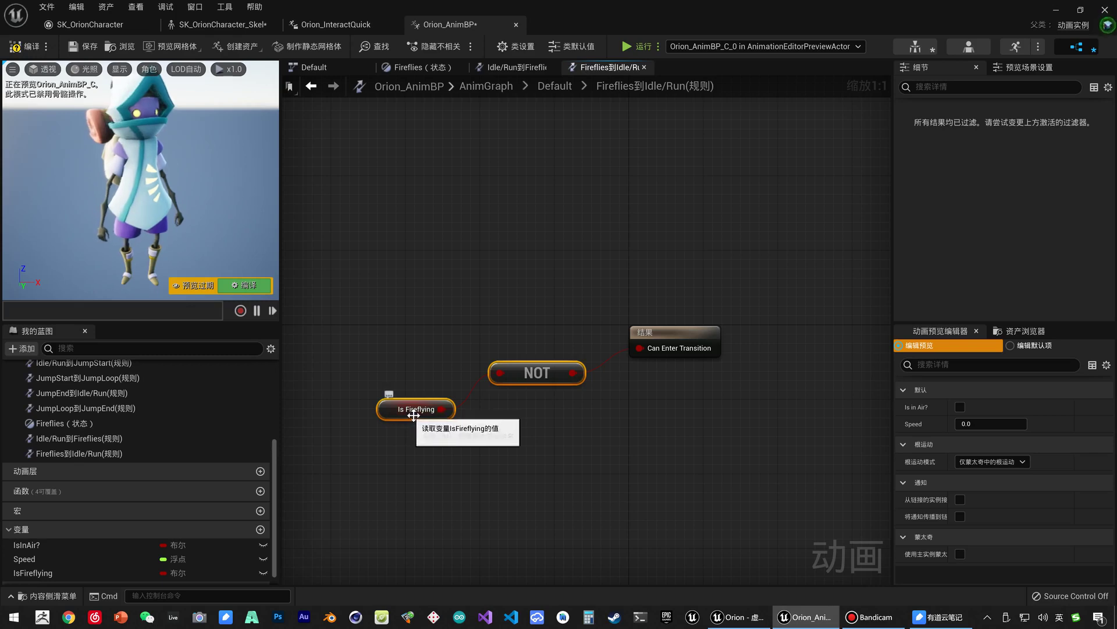
left_click(484, 494)
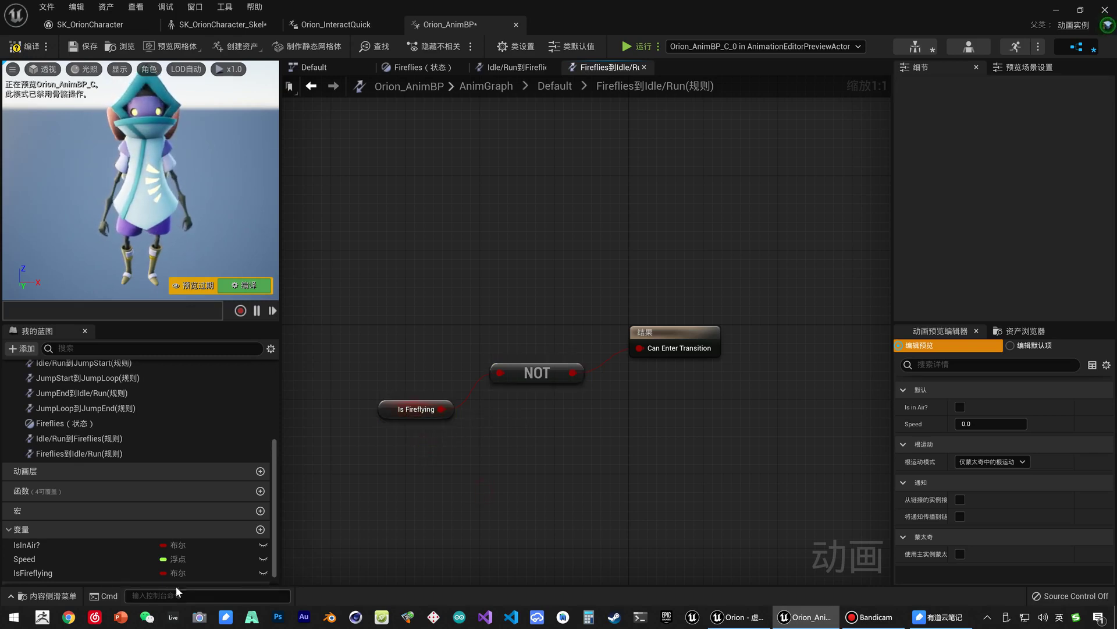
left_click(89, 454)
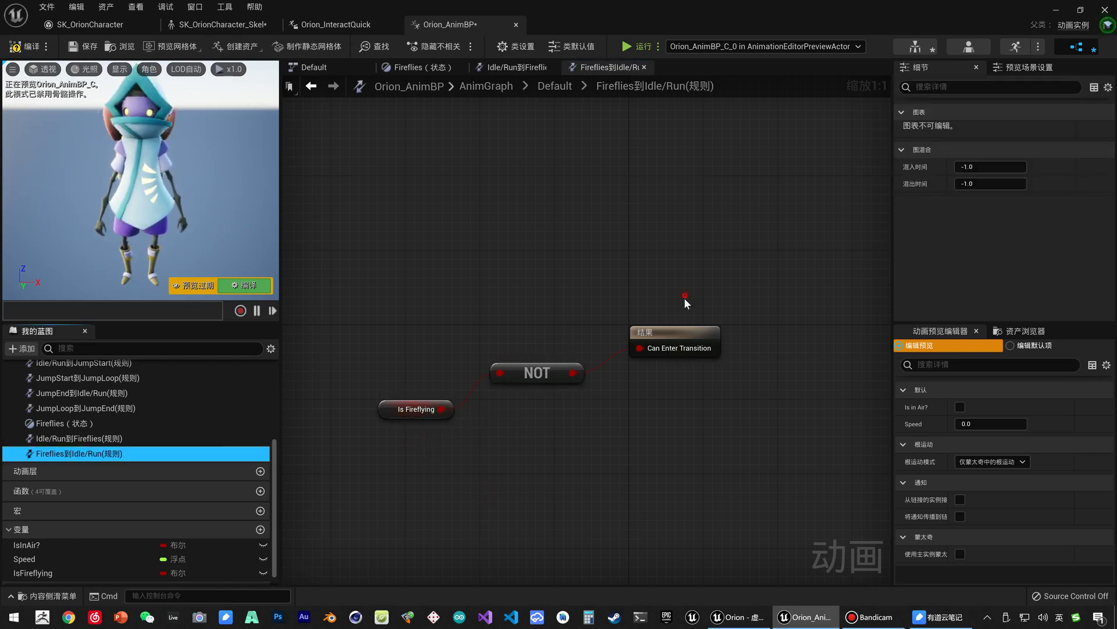
left_click(678, 343)
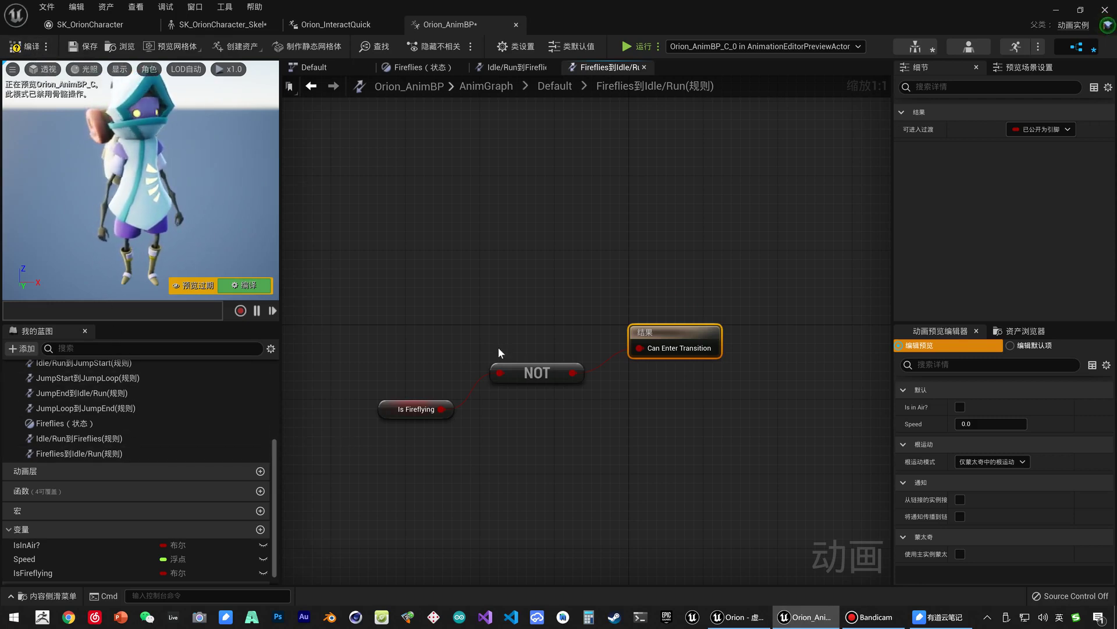
scroll(104, 432, "up", 2)
scroll(99, 458, "up", 2)
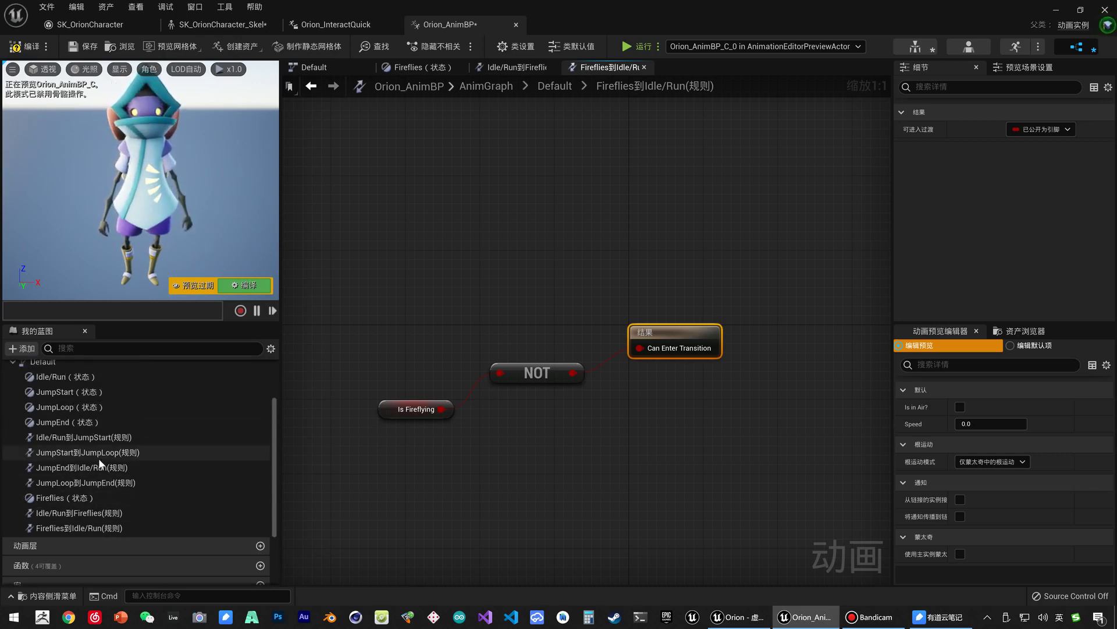
scroll(79, 504, "up", 2)
scroll(79, 504, "up", 1)
- Open the Default state machine to check Idle/Run and Fireflies linked in both directions
double_click(46, 418)
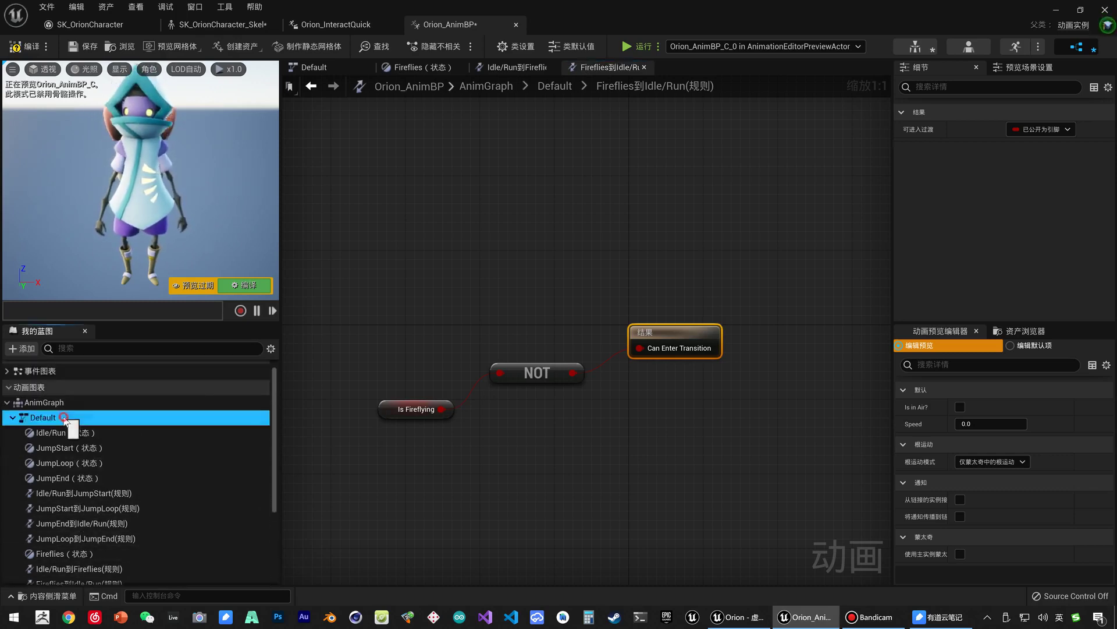
left_click_drag(444, 299, 530, 536)
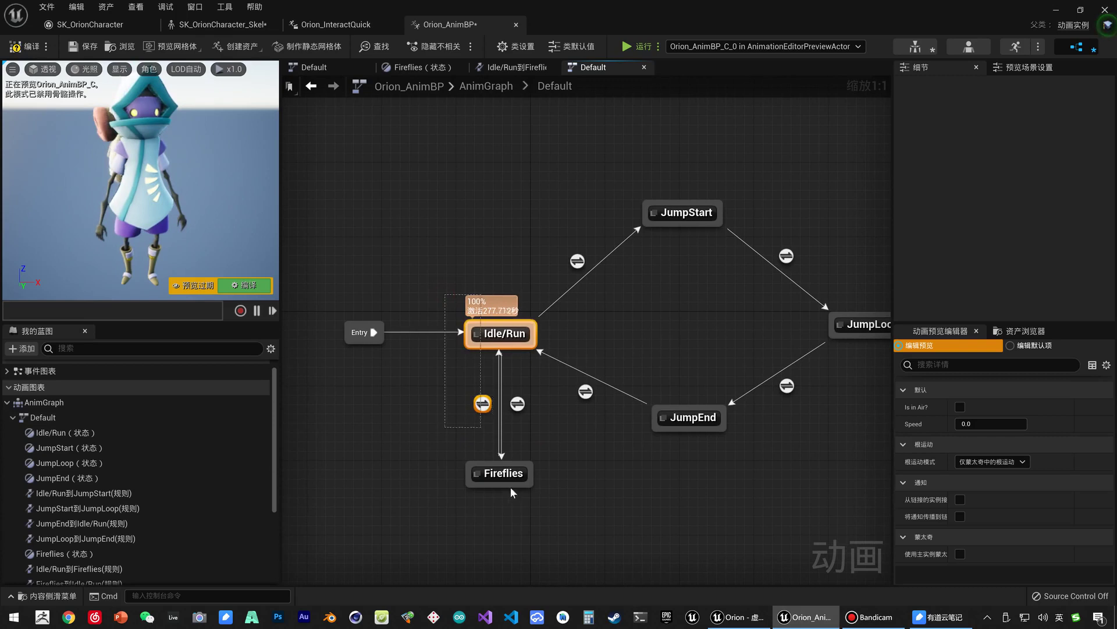
left_click(530, 536)
left_click(12, 417)
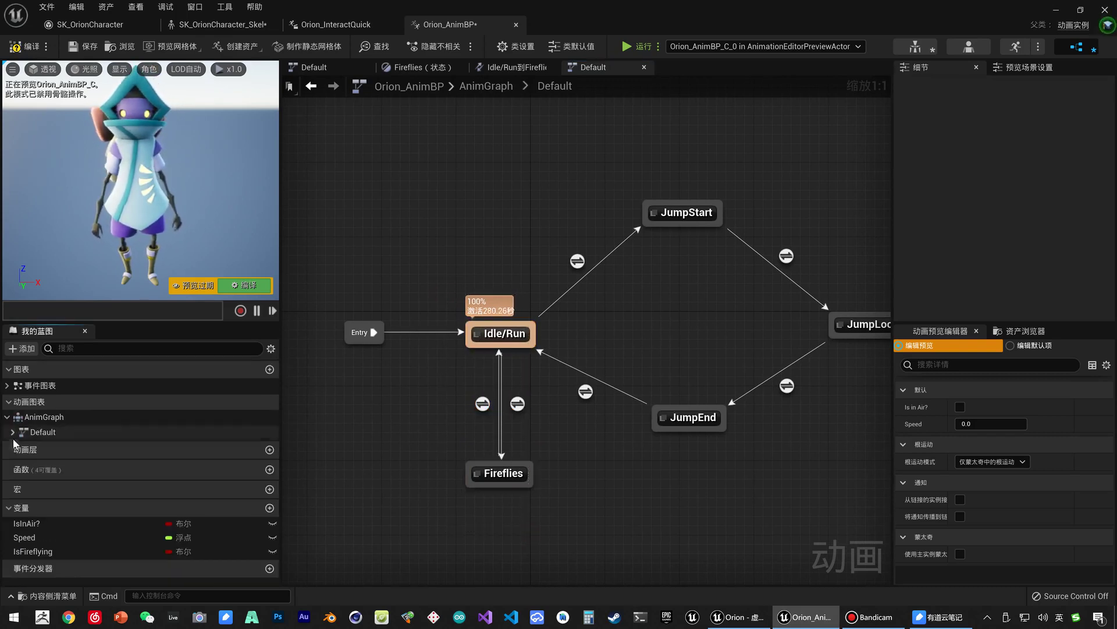
left_click(13, 434)
- Compile and save Orion_AnimBP, then flip to the SK_OrionCharacter tab and back
left_click(24, 46)
left_click(87, 47)
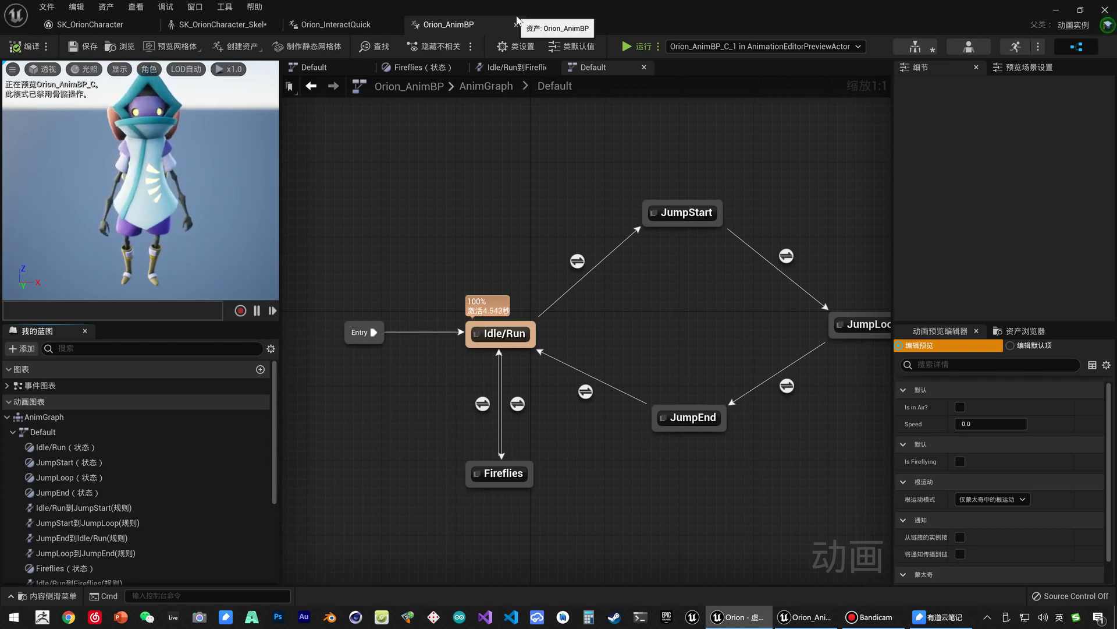
left_click(116, 24)
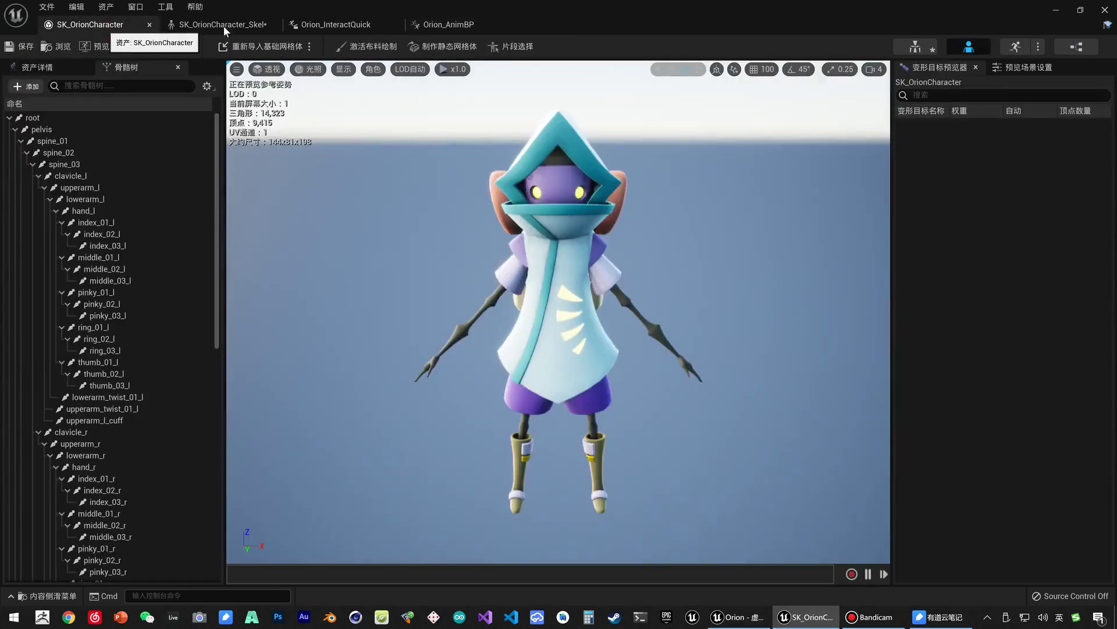
left_click(448, 24)
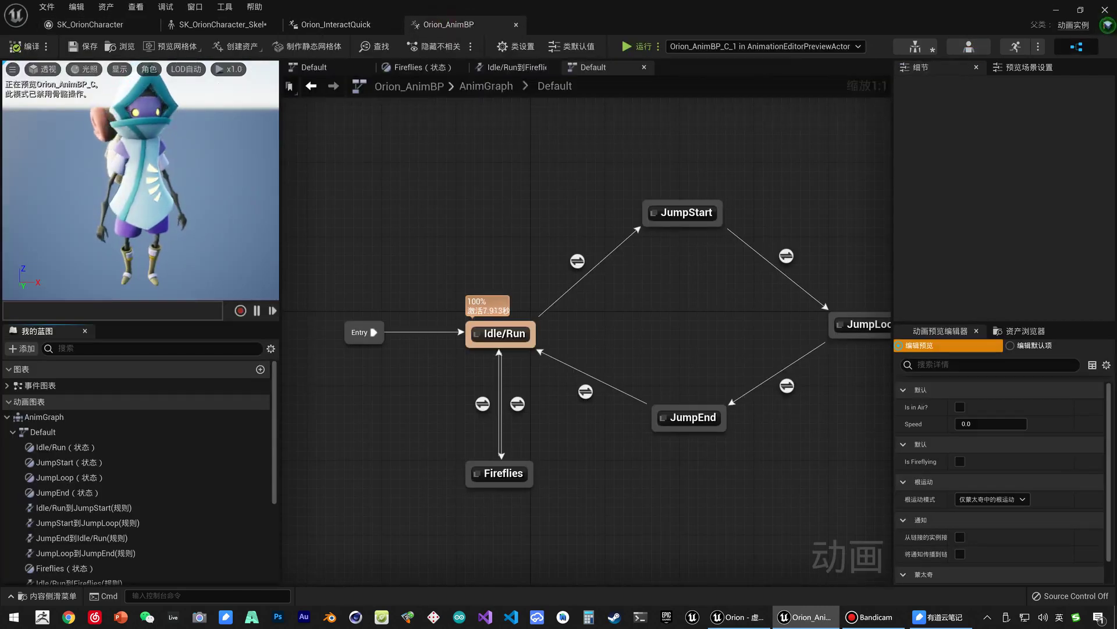